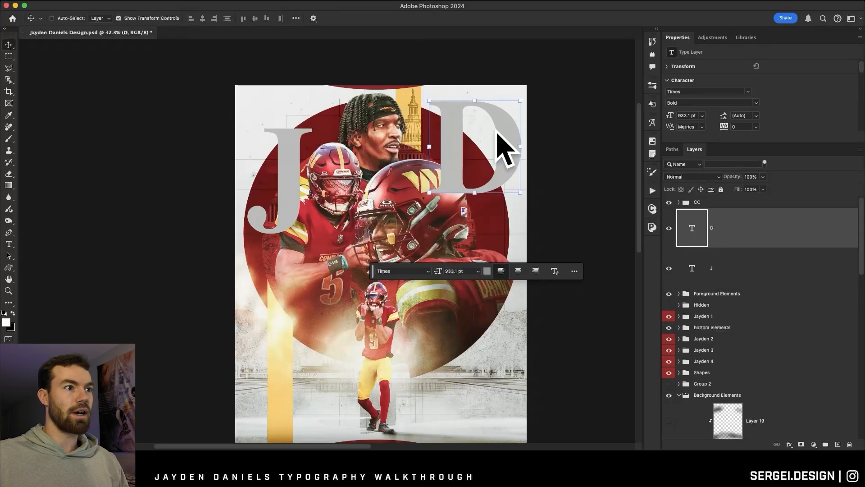
Lower the large D slightly on the poster and add the text "ayden" in 300 pt Times Bold over the middle.
scroll(429, 116, "down", 3)
left_click_drag(473, 109, 471, 115)
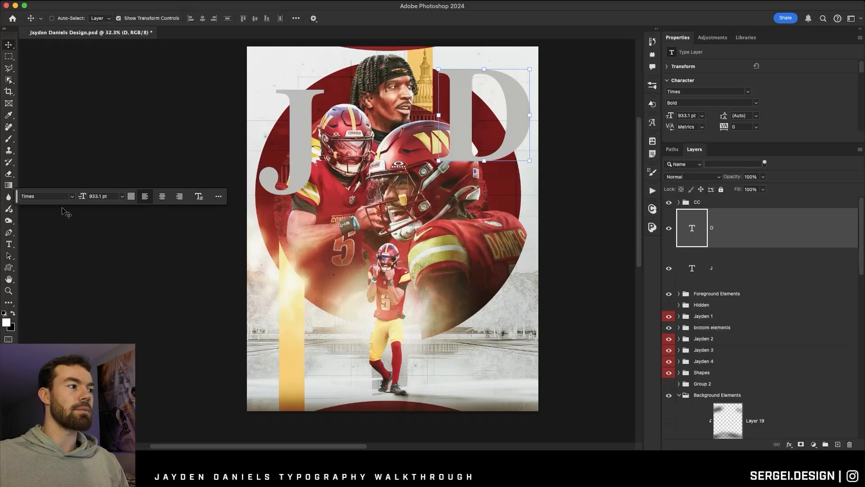
left_click(8, 244)
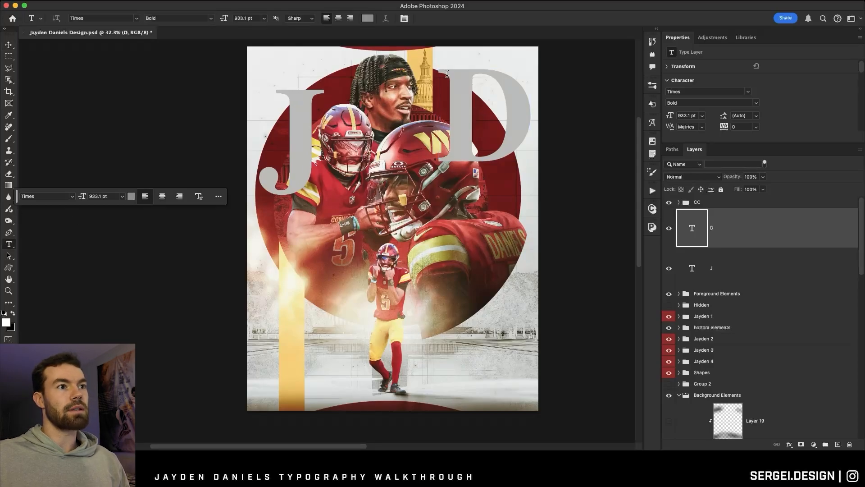
left_click(334, 265)
type("ayden")
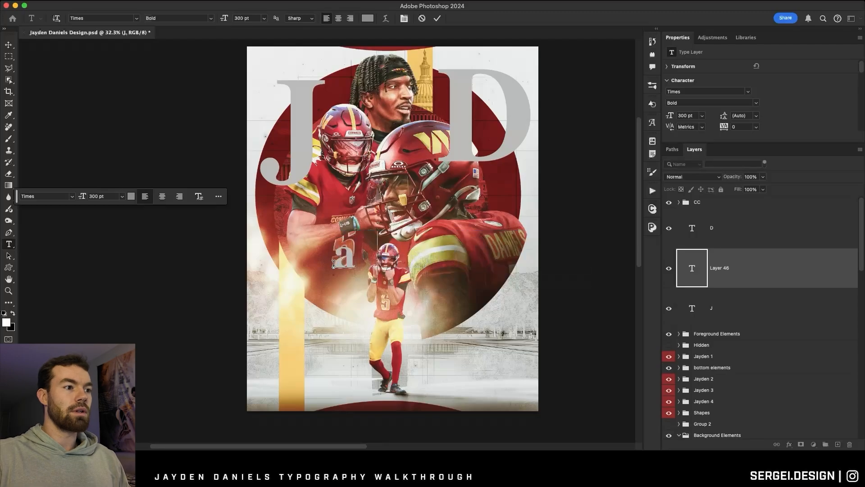
left_click(437, 18)
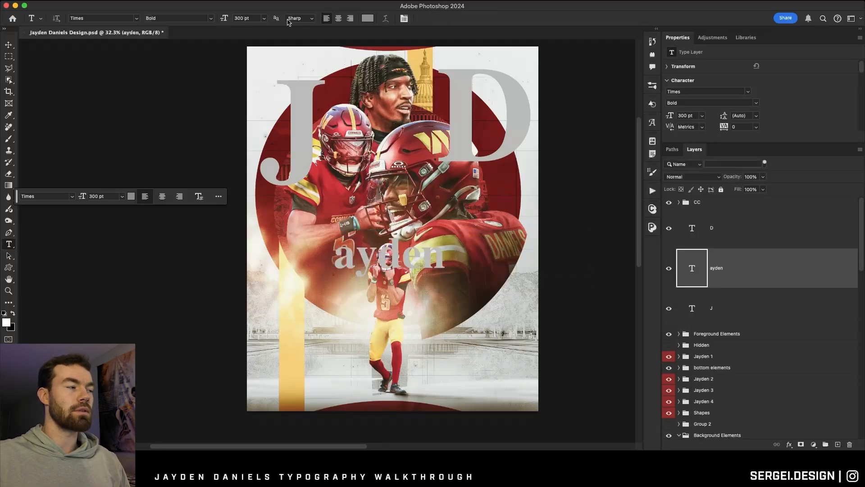
Rotate "ayden" to read vertically, shrink it to about 149.69 pt and fit it beside the stem of the J.
left_click(8, 45)
left_click_drag(415, 256, 289, 158)
left_click_drag(263, 132, 282, 104)
left_click_drag(282, 105, 278, 105)
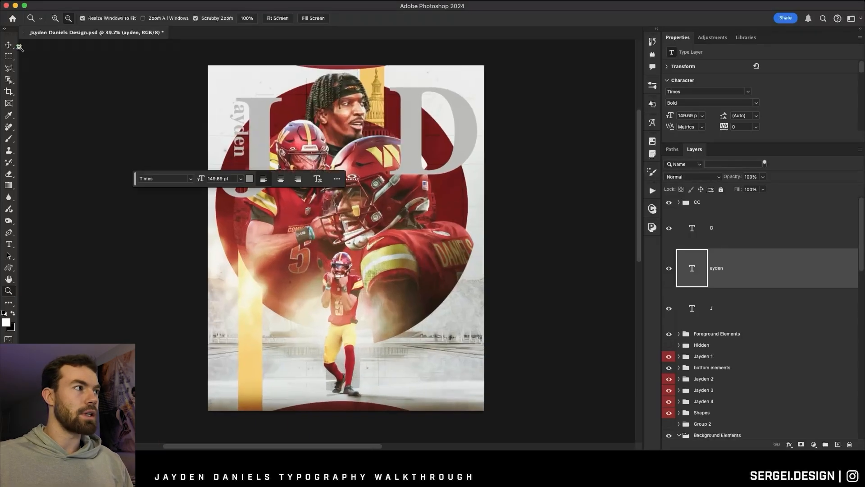
Duplicate the vertical "ayden" text and move the copy into the opening of the D.
left_click(11, 46)
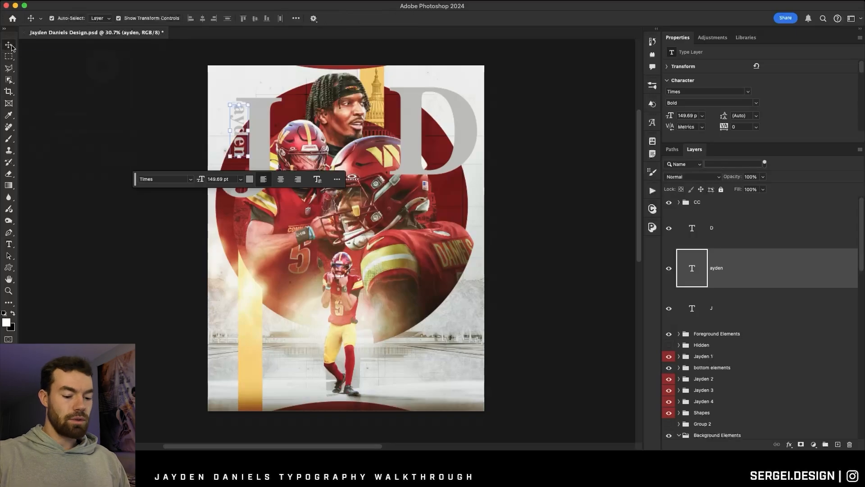
key("super+j")
left_click_drag(241, 114, 436, 133)
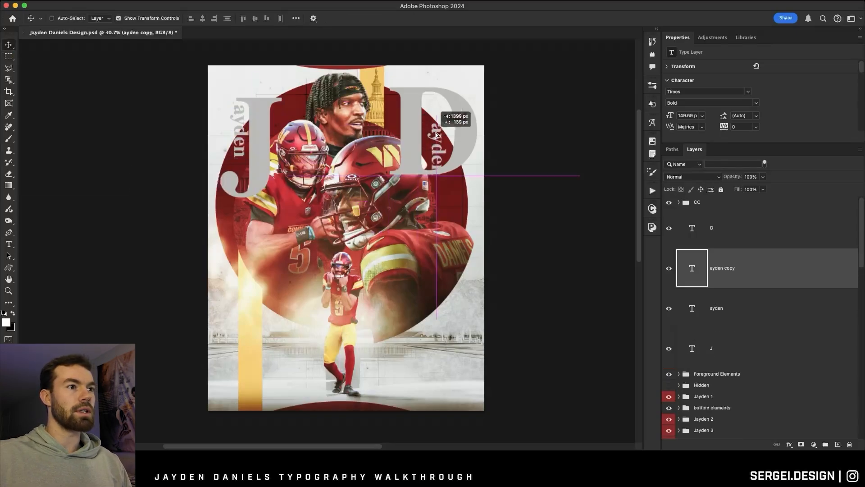
Change the copied text to "aniels" and position it against the inner edge of the D's stem.
double_click(444, 129)
type("aniel")
type("s")
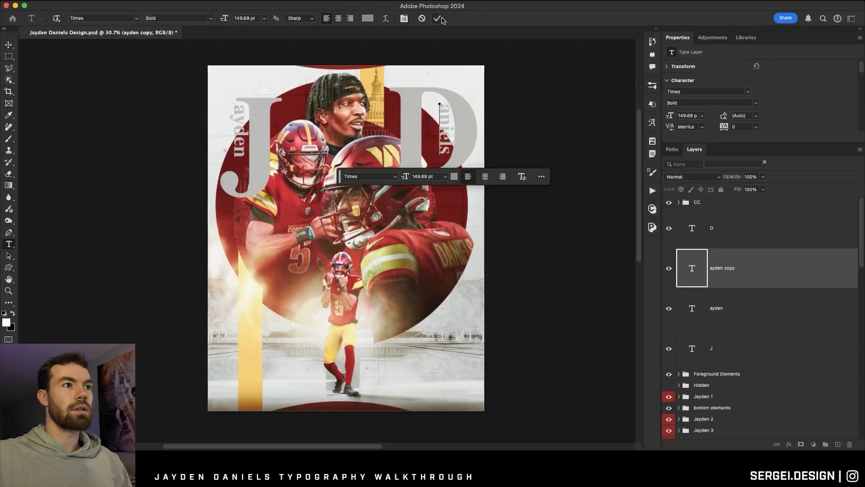
left_click(440, 19)
left_click(8, 44)
left_click_drag(428, 115, 463, 137)
Move the large D slightly down and to the left around the "aniels" text.
left_click(8, 291)
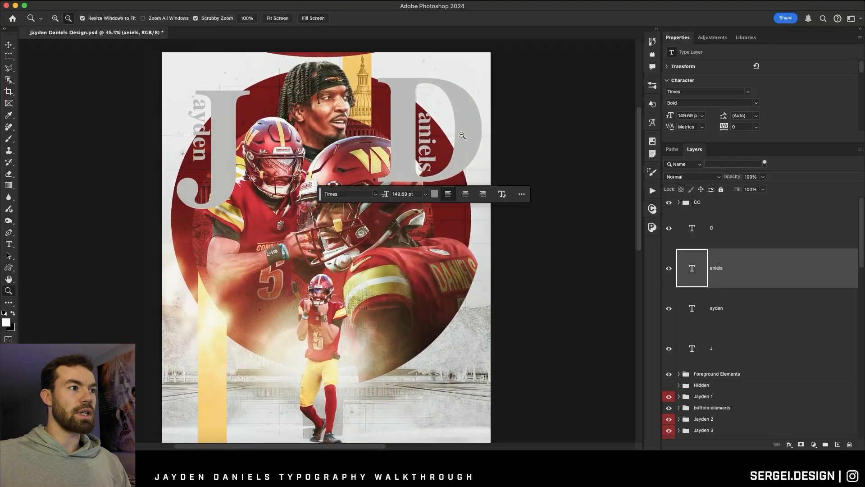
scroll(463, 136, "down", 2)
scroll(424, 120, "up", 1)
scroll(424, 118, "down", 1)
scroll(423, 119, "right", 1)
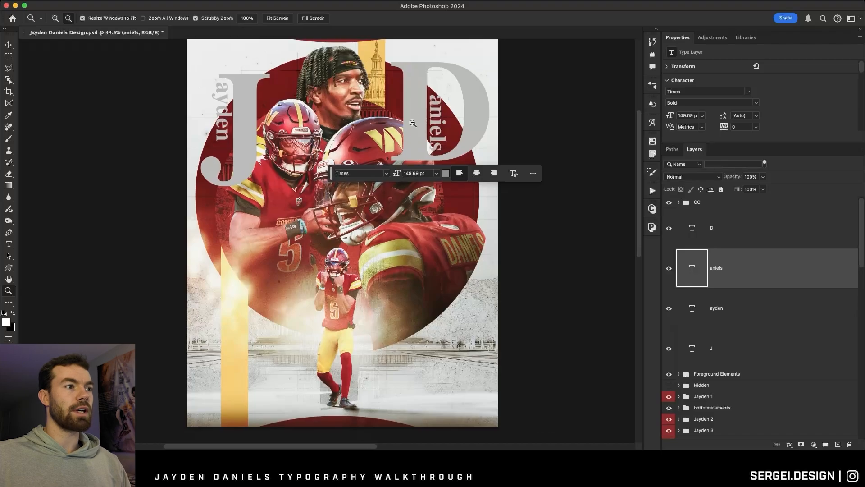
left_click_drag(405, 90, 405, 100)
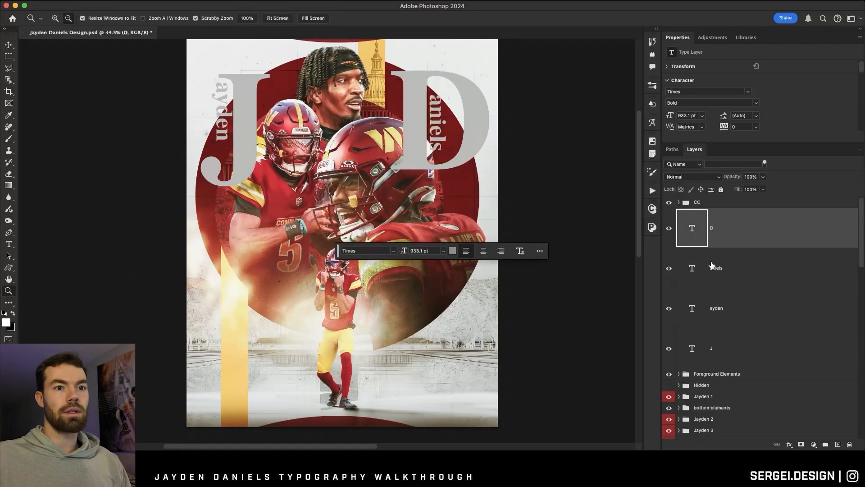
Move the D, aniels, ayden and J text layers below the Jayden 4 group, directly above Shapes.
left_click(731, 350, "shift")
scroll(711, 222, "down", 6)
left_click_drag(712, 223, 721, 265)
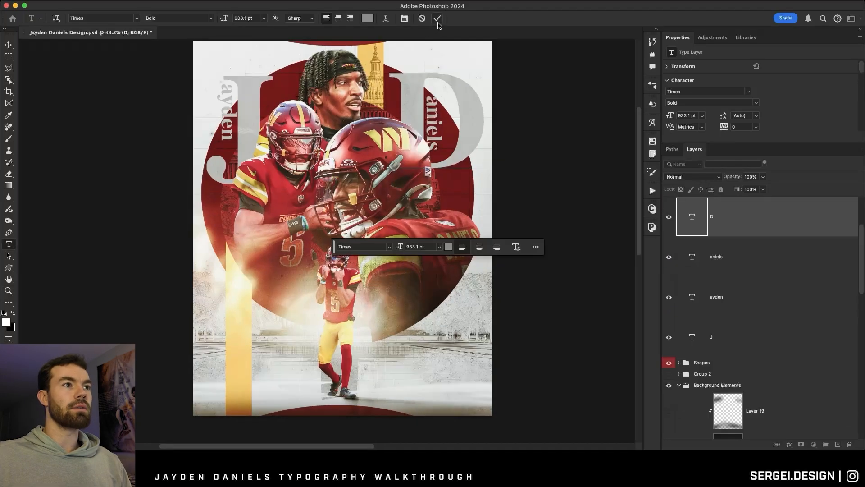
left_click(5, 48)
Examine up close how the D and the "aniels" text meet the large helmet.
key("z")
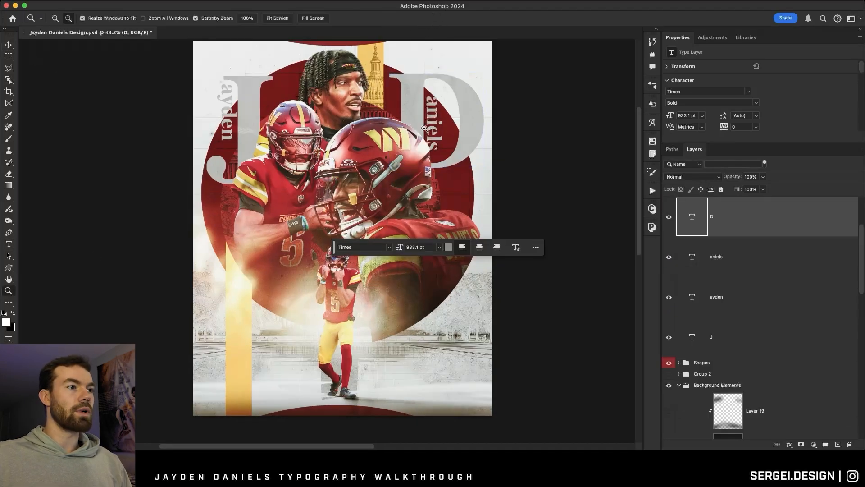
left_click_drag(446, 94, 446, 94)
left_click(5, 46)
scroll(351, 106, "right", 2)
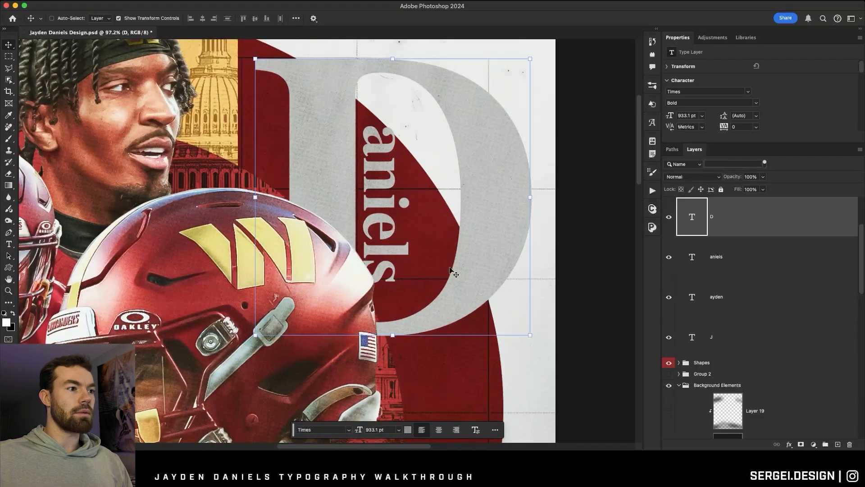
scroll(362, 222, "down", 3)
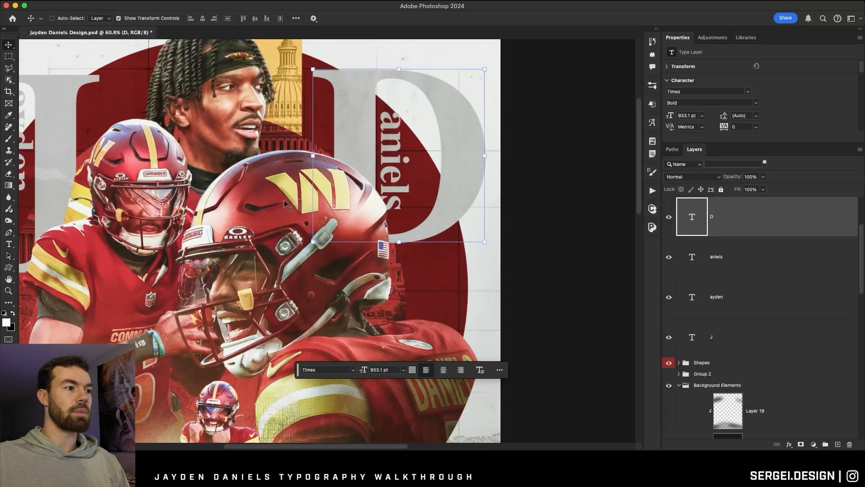
scroll(380, 189, "up", 3)
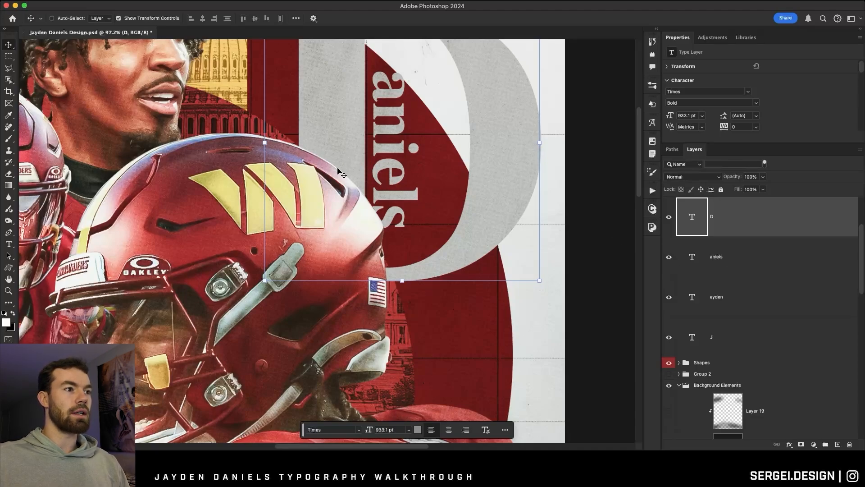
scroll(339, 172, "up", 2)
scroll(344, 169, "up", 3)
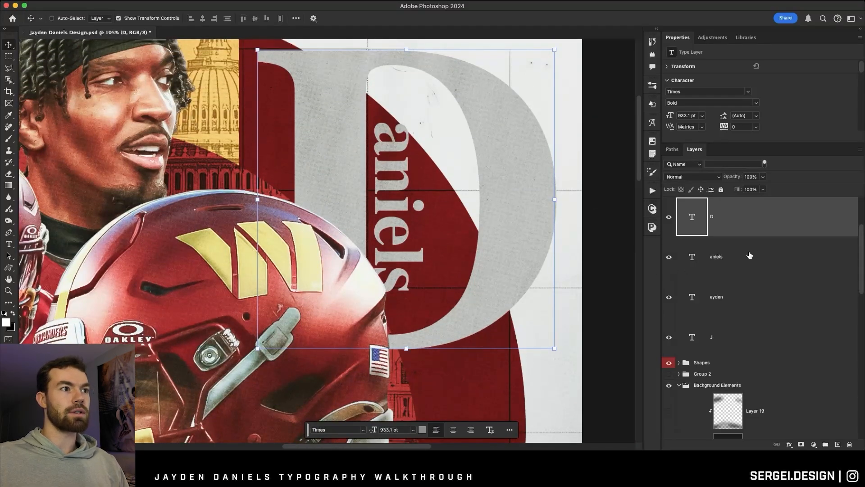
Load the outline of the large helmeted player on Layer 9 as a selection.
scroll(693, 307, "down", 10)
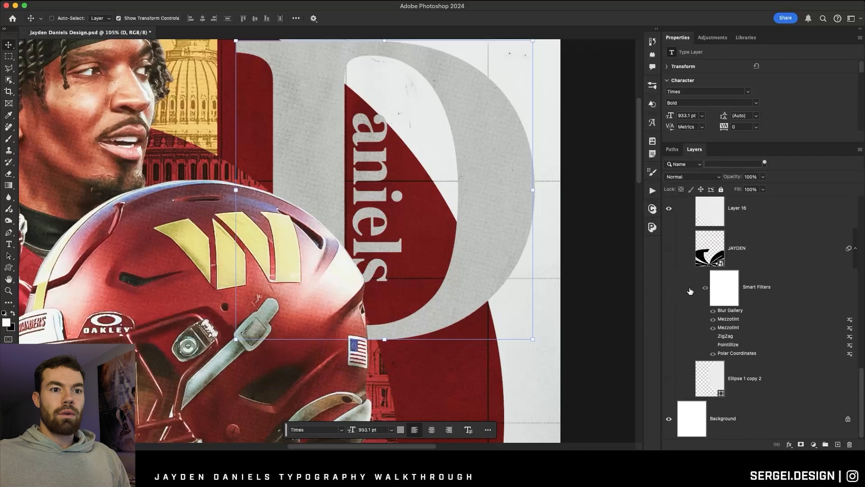
scroll(698, 281, "up", 10)
scroll(698, 281, "down", 10)
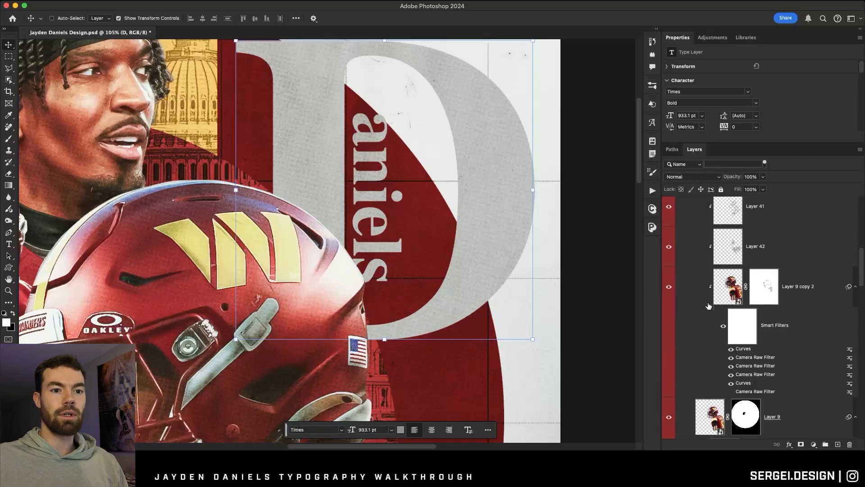
scroll(709, 306, "down", 2)
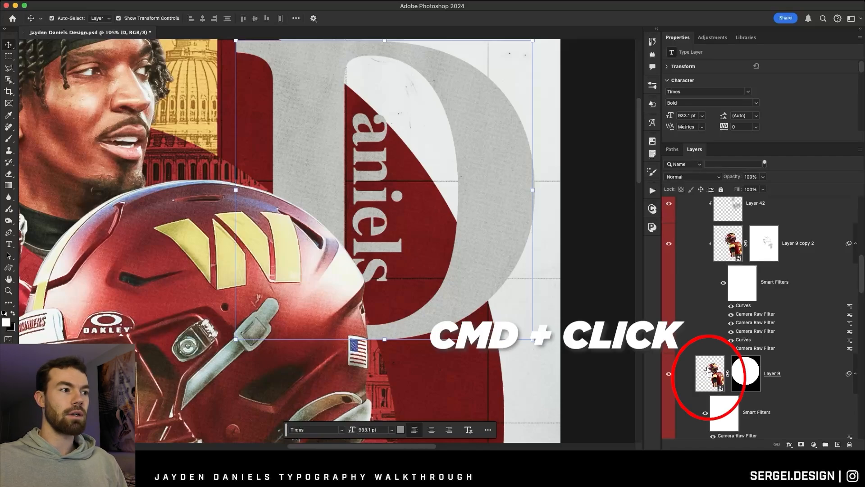
left_click(710, 370, "super")
scroll(448, 280, "up", 3)
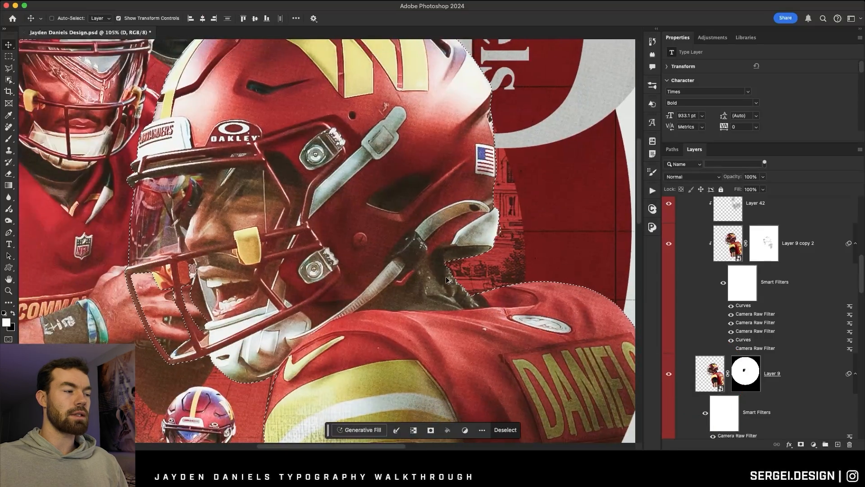
Add a layer mask to the D from the player selection and invert the mask.
scroll(448, 280, "down", 4)
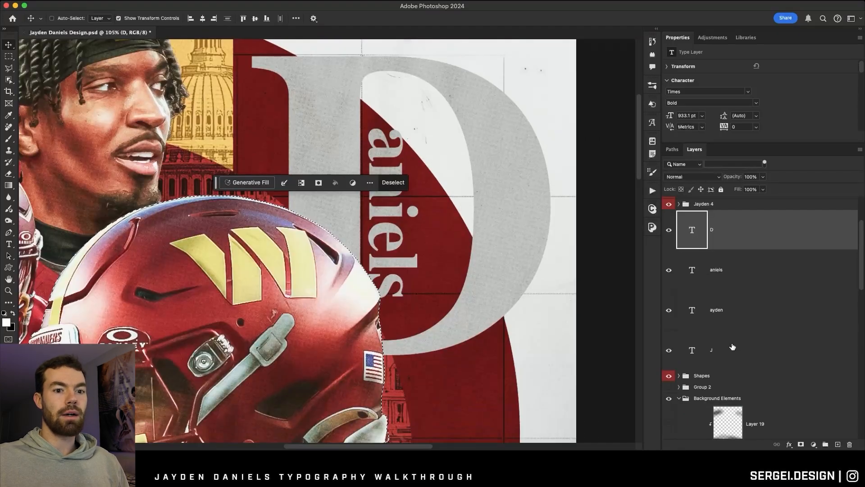
left_click(801, 445)
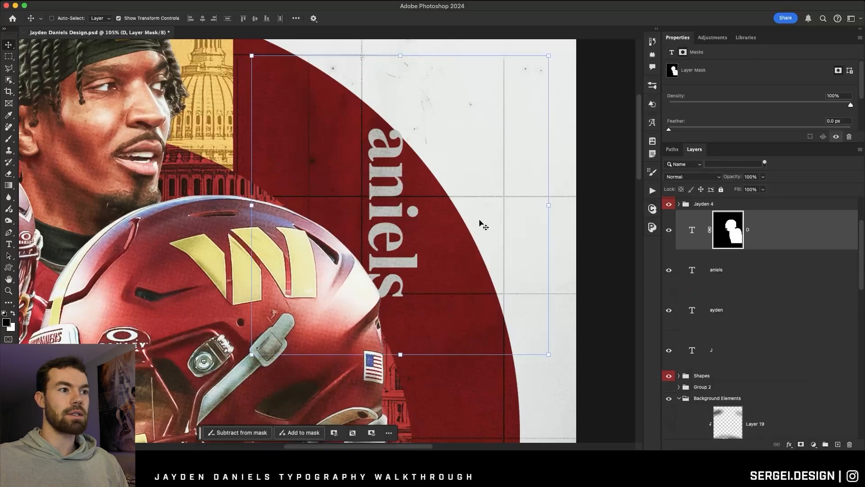
scroll(388, 182, "left", 2)
scroll(387, 180, "up", 2)
scroll(389, 181, "right", 1)
scroll(379, 185, "down", 1)
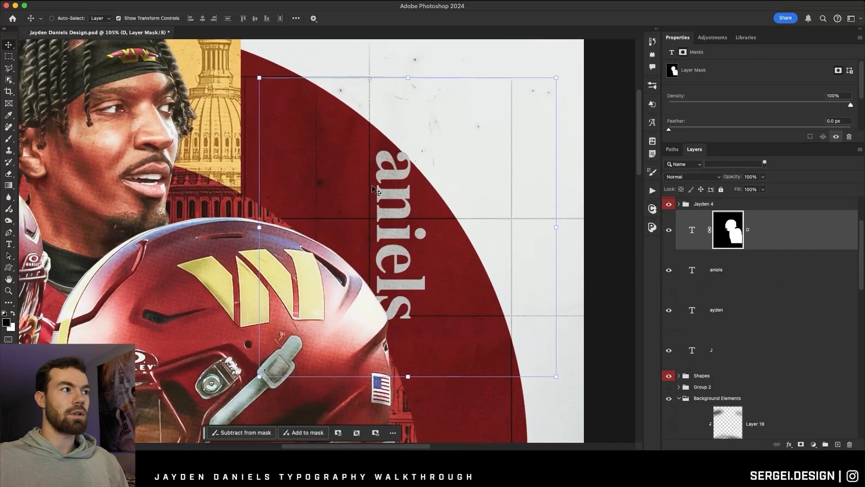
key("super")
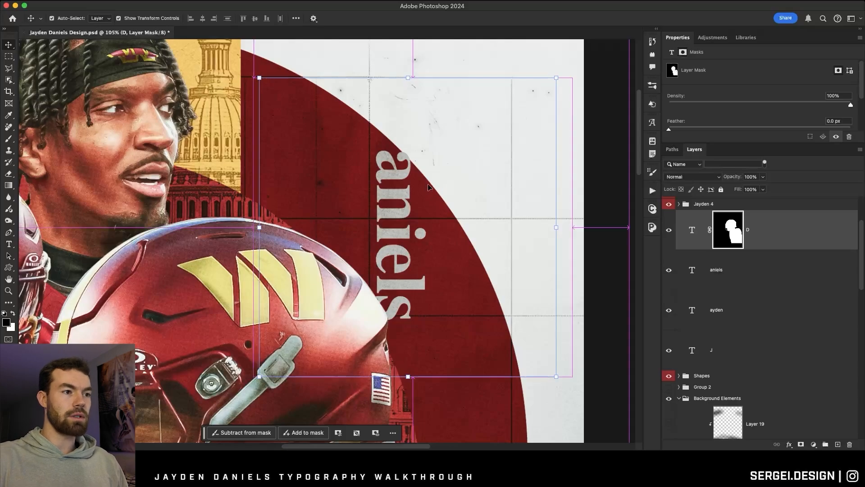
key("super+i")
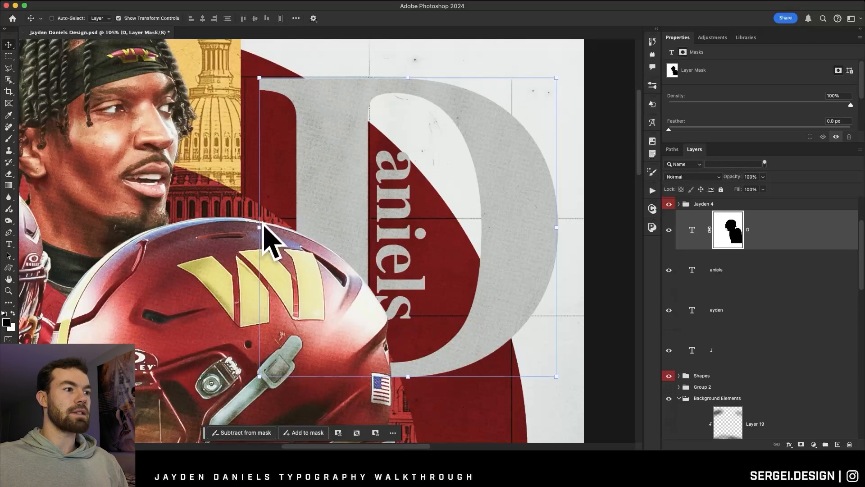
Load the outline of the player on Layer 10 in the Jayden 3 group as a selection.
left_click_drag(393, 286, 396, 285)
key("super+0")
key("t")
left_click(717, 349)
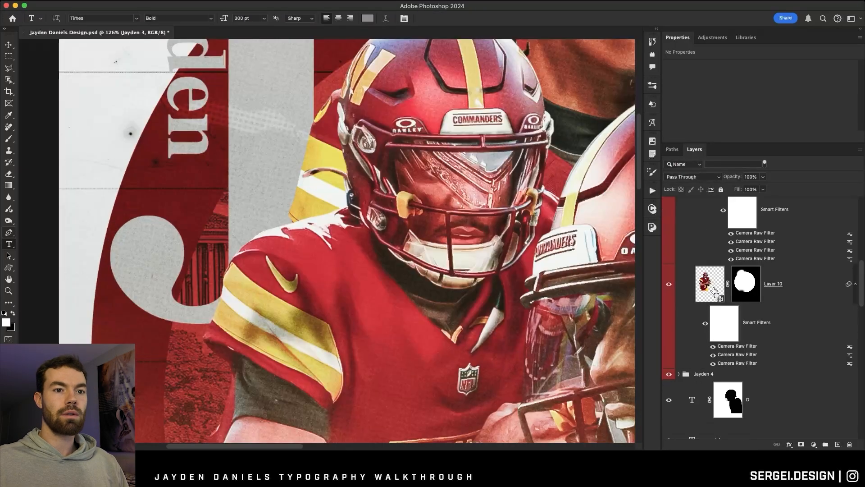
left_click(710, 284, "super")
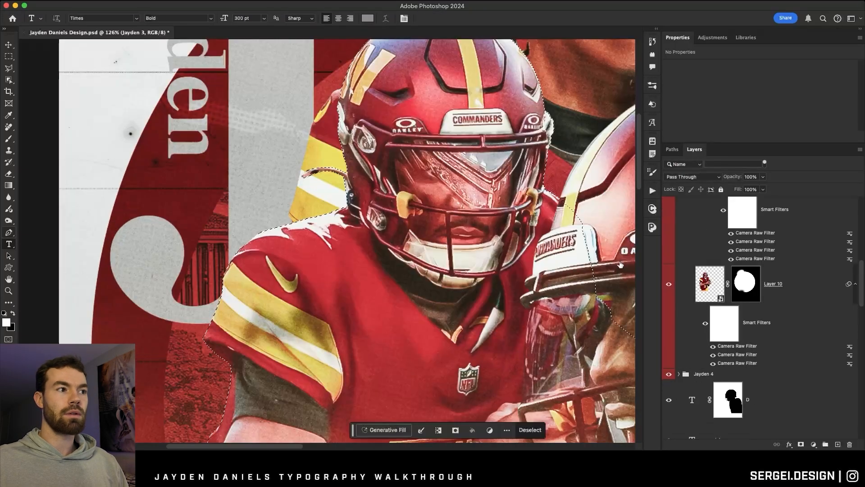
scroll(347, 241, "up", 3)
scroll(721, 293, "up", 5)
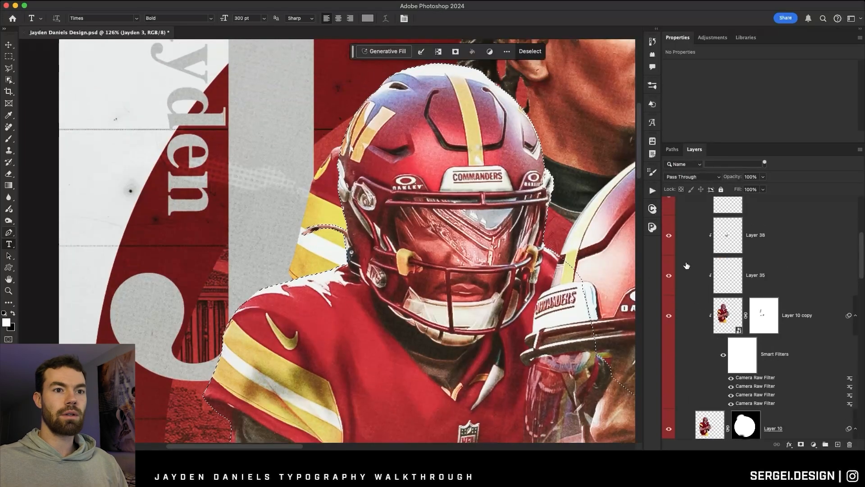
Collapse the Jayden 3 group, add a layer mask to the J from the selection and invert the mask.
left_click(679, 270)
scroll(685, 272, "down", 4)
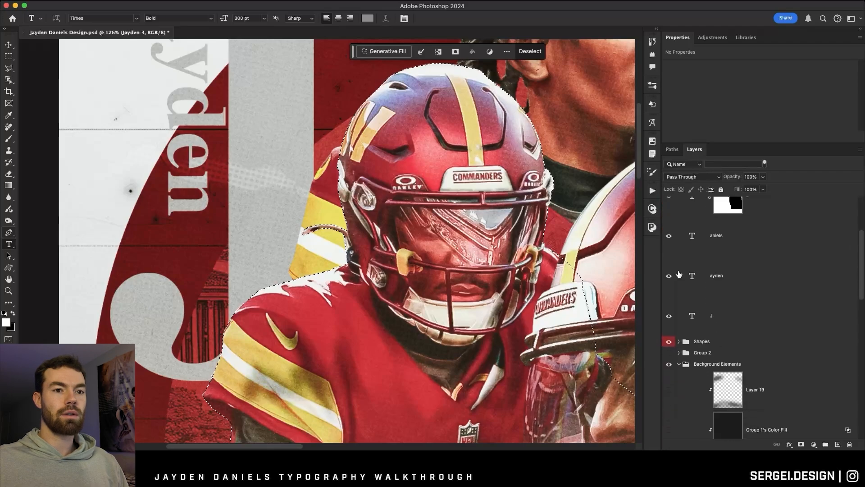
scroll(695, 270, "up", 3)
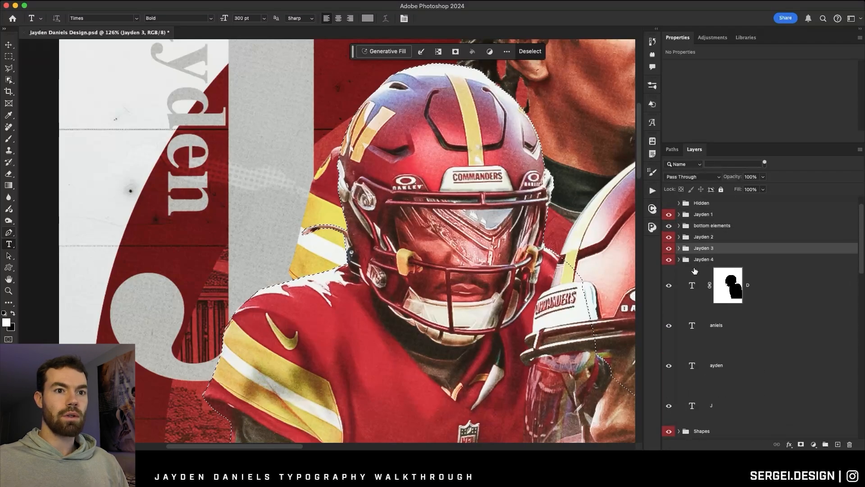
scroll(699, 287, "down", 6)
left_click(703, 270)
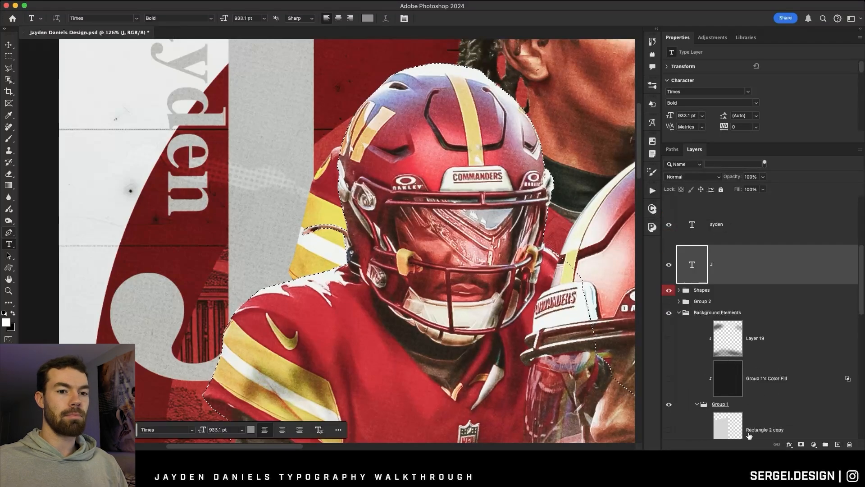
left_click(801, 444)
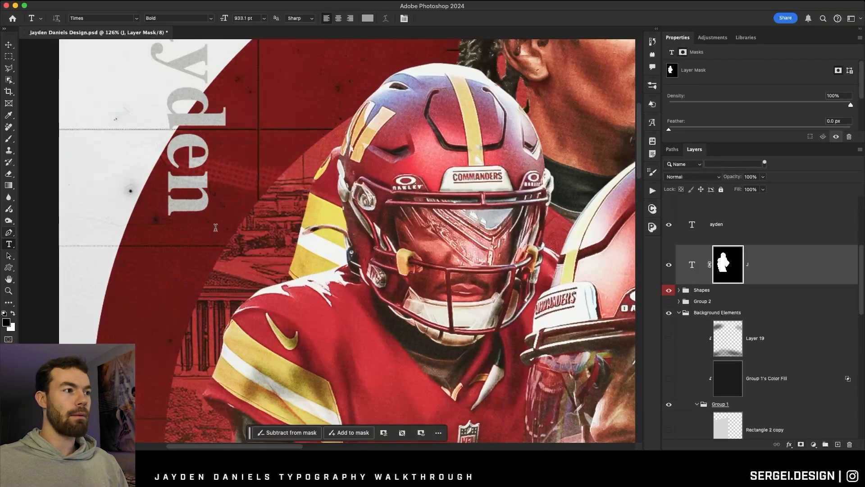
key("super+i")
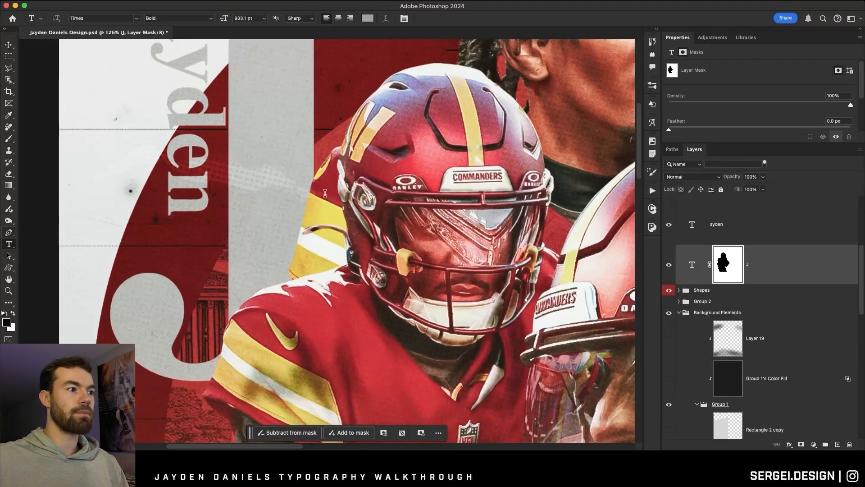
Nudge the masked J slightly to the left beside the "ayden" text.
scroll(324, 193, "down", 3)
key("v")
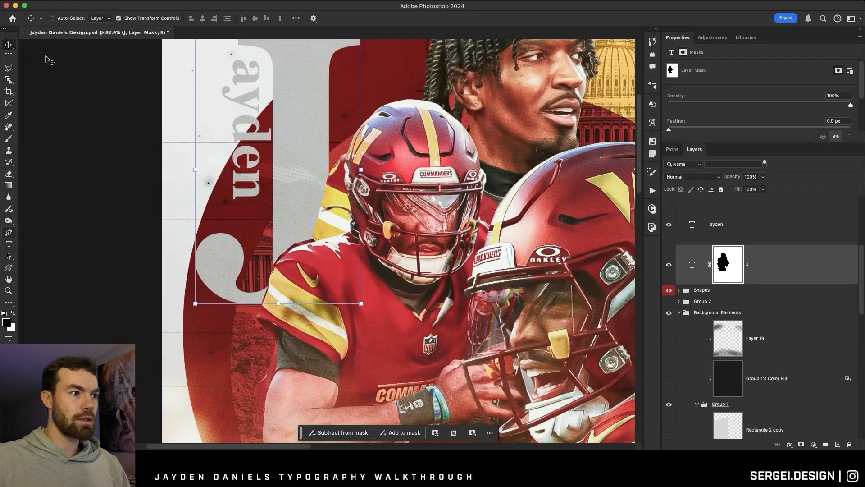
key("Left")
key("Left")
key("Left")
key("Left")
key("z")
scroll(219, 124, "down", 5)
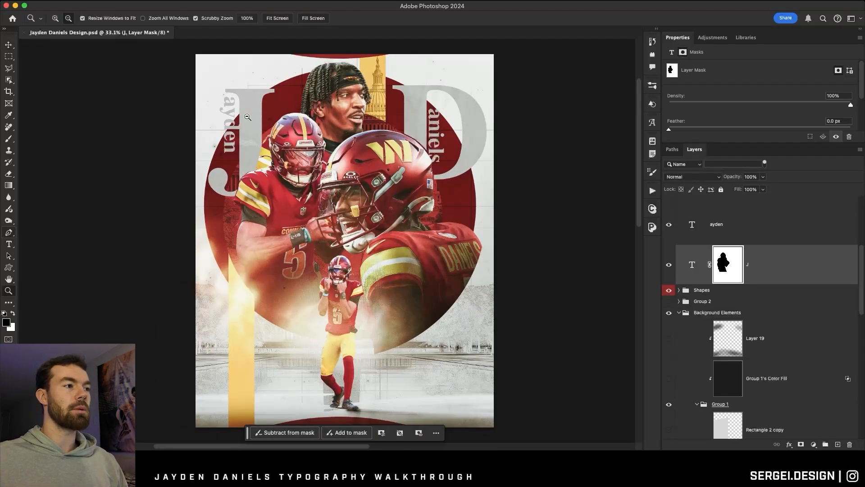
left_click(9, 244)
scroll(322, 227, "down", 1)
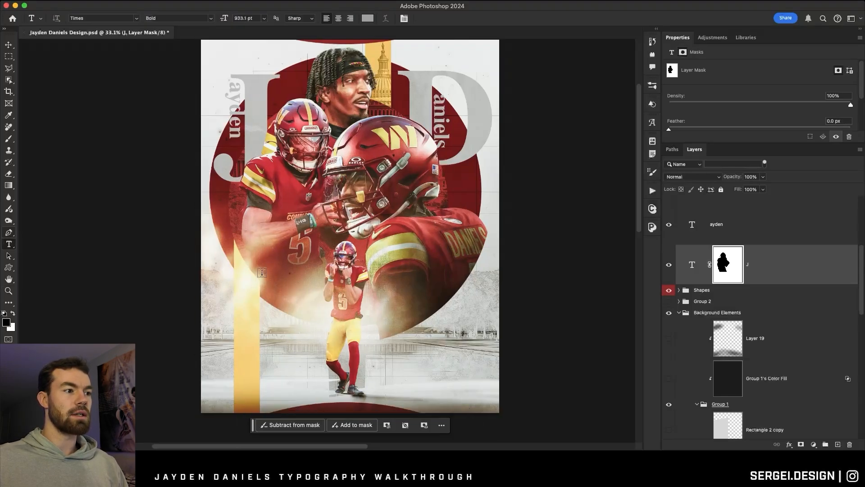
left_click_drag(251, 264, 349, 318)
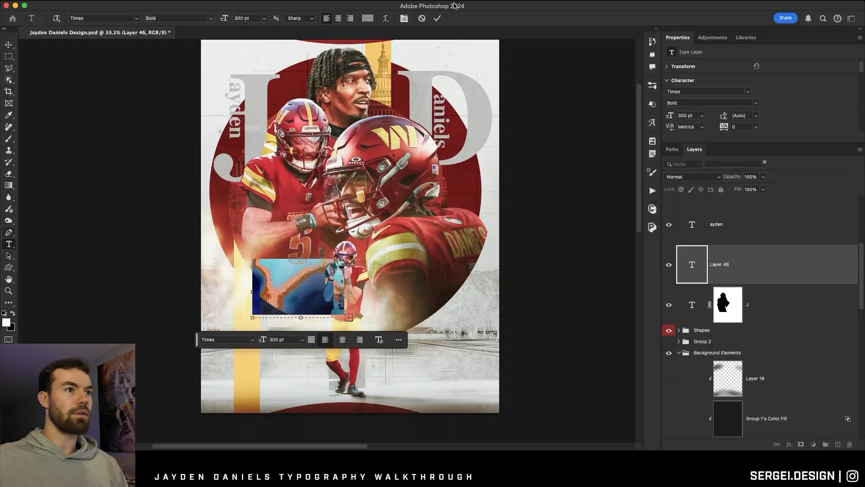
left_click(422, 19)
left_click_drag(210, 48, 324, 97)
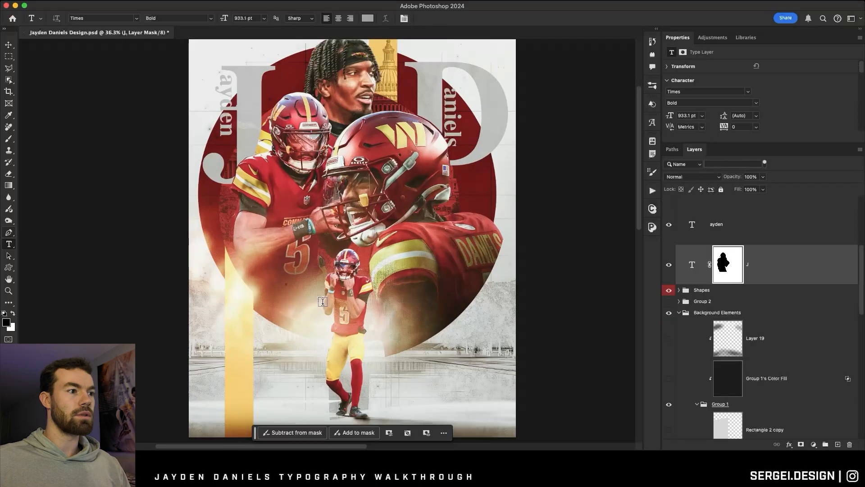
scroll(323, 301, "down", 2)
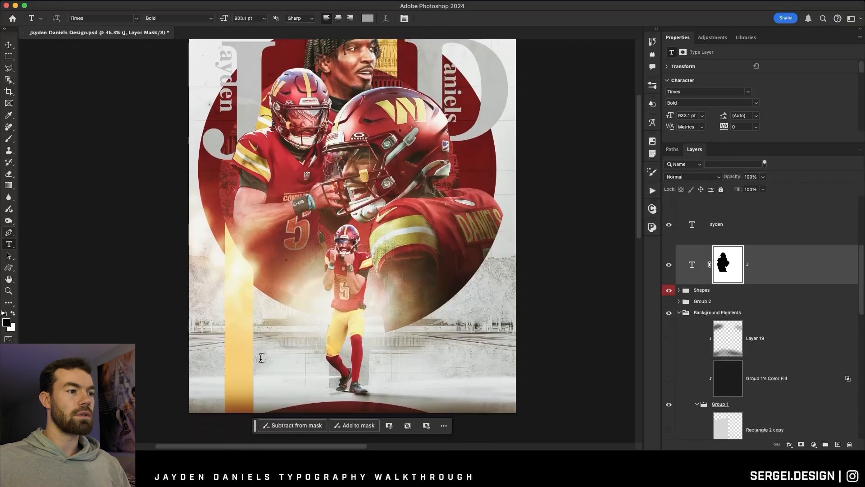
Add the text ROTY at 300 pt behind the standing player's legs and move its layer above the D layer.
left_click(261, 355)
type("ROTY")
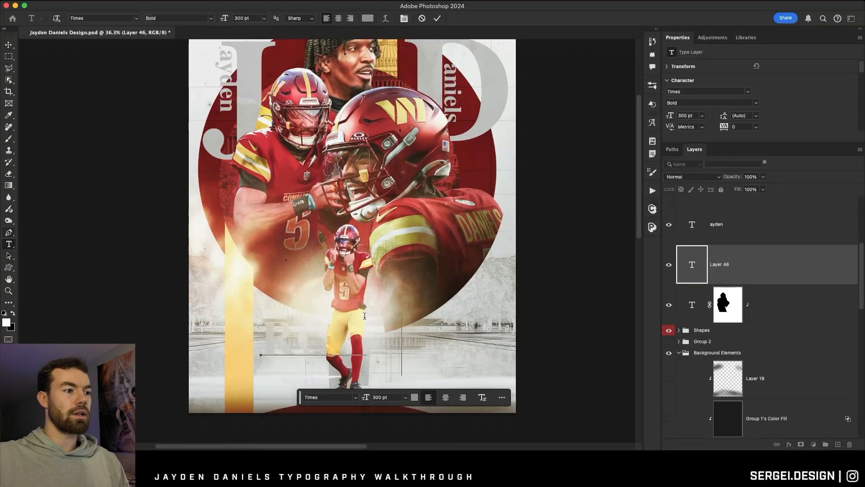
left_click(436, 18)
scroll(714, 261, "up", 5)
left_click_drag(717, 263, 707, 288)
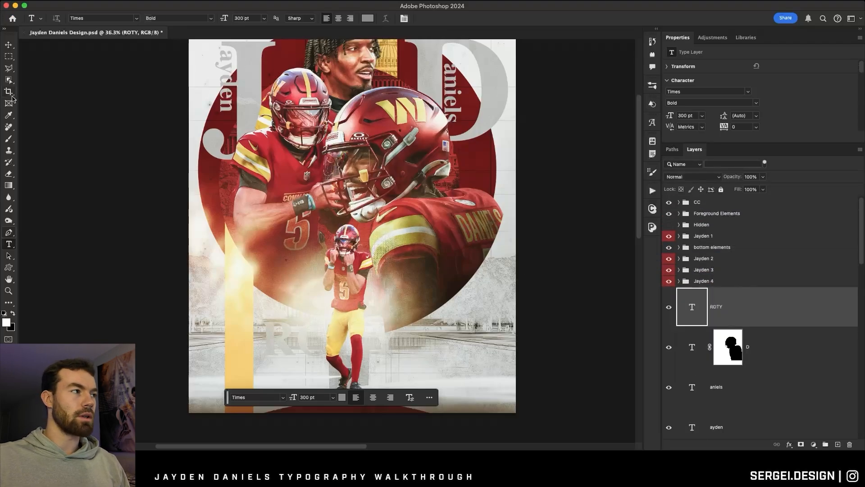
Raise the ROTY layer to the top of the layer stack above the CC group and reposition the text.
left_click(8, 45)
left_click_drag(317, 313, 356, 353)
left_click_drag(797, 311, 703, 203)
left_click_drag(301, 352, 319, 318)
Scale the ROTY text down to 212.5 pt and place it just left of the small standing player.
left_click_drag(275, 343, 226, 365)
key("Return")
left_click_drag(335, 329, 321, 274)
left_click_drag(410, 284, 291, 272)
key("Return")
scroll(290, 293, "up", 2)
left_click_drag(289, 313, 289, 312)
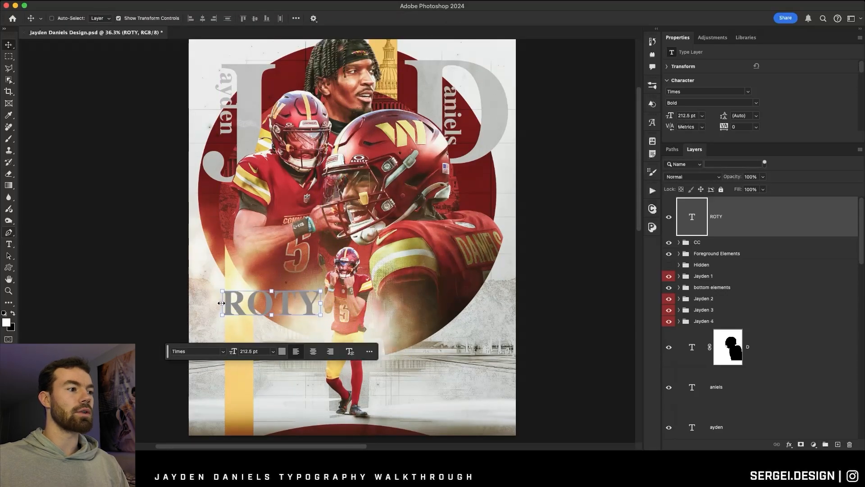
Rotate the ROTY text to run vertically downward, enlarge it to 503.77 pt and place it along the poster's lower left edge.
left_click(320, 291)
left_click_drag(320, 287, 417, 211)
key("super+z")
left_click_drag(339, 210, 211, 284)
key("Return")
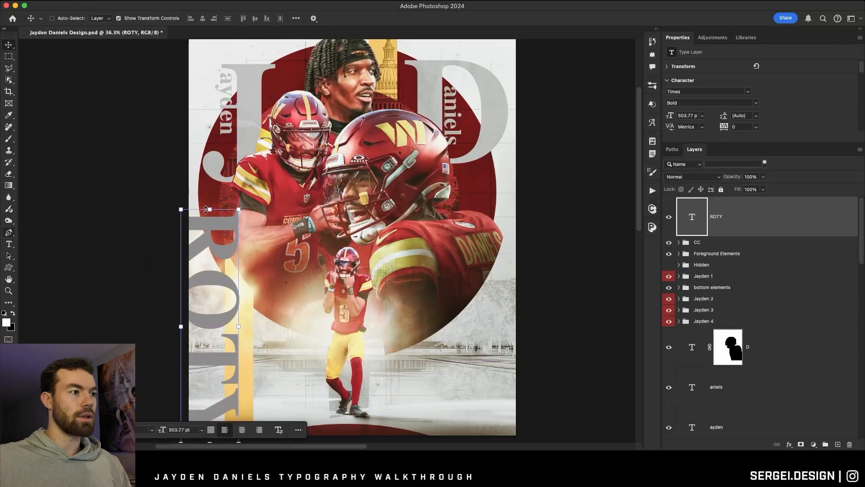
Scale the vertical ROTY text to 440.5 pt and fit it within the poster's lower left edge.
key("super+t")
left_click_drag(201, 210, 200, 261)
mouse_move(212, 296)
left_mouse_down()
mouse_move(216, 270)
mouse_move(213, 292)
left_mouse_up()
left_click_drag(213, 293, 214, 292)
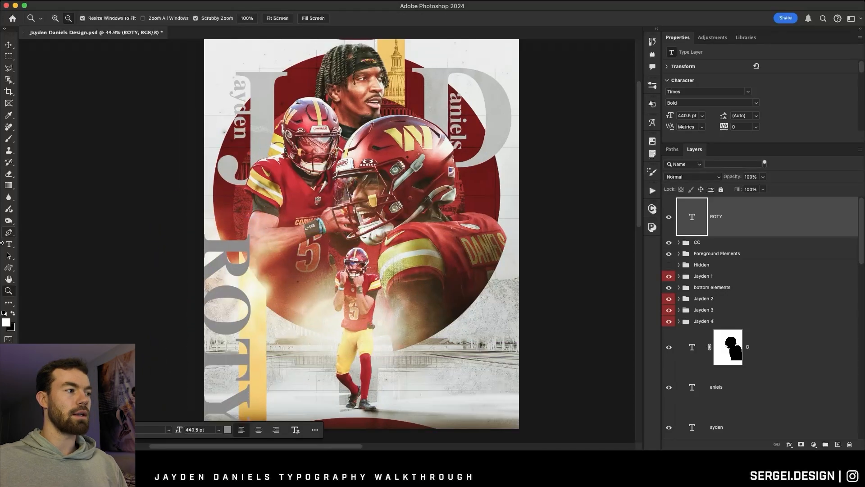
left_click(5, 245)
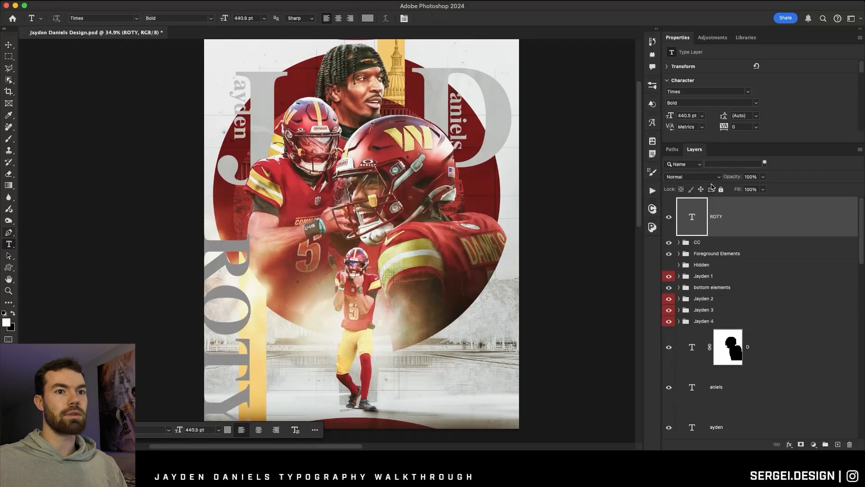
Add a linear dark red to gold gradient overlay to ROTY at 90° and 150% scale, with the middle red stop at 37%.
double_click(786, 221)
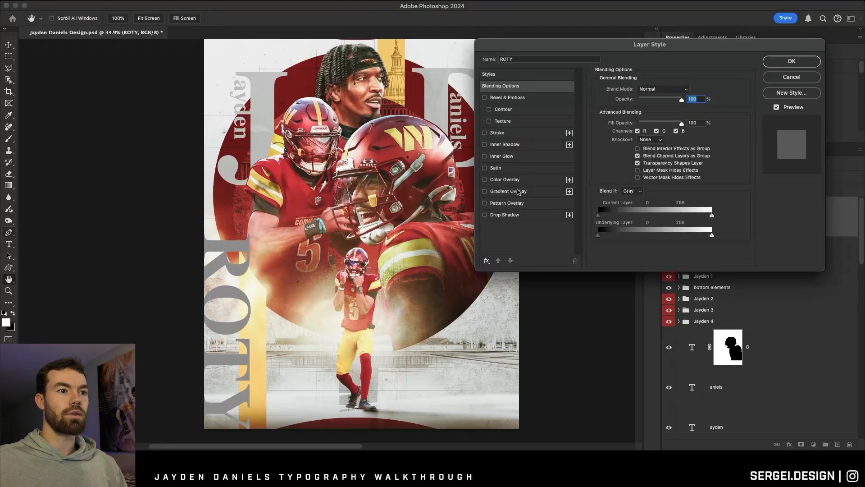
left_click(508, 191)
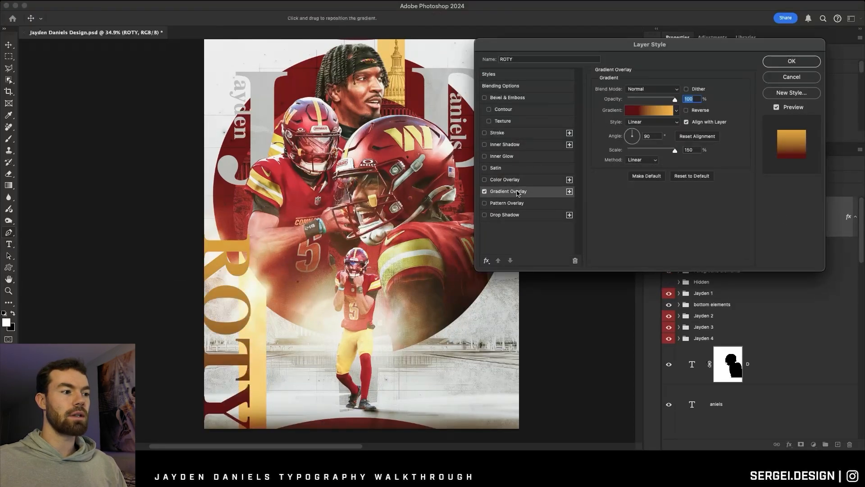
left_click(664, 112)
left_click(483, 177)
left_click_drag(485, 179, 490, 179)
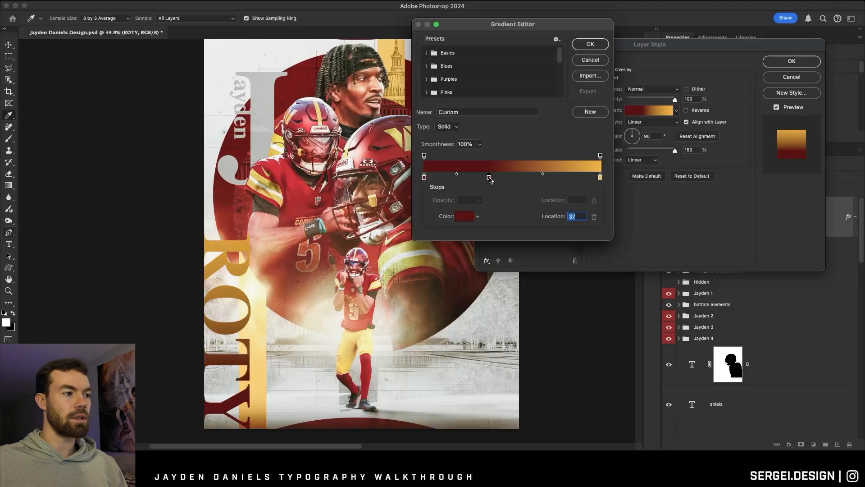
left_click(588, 44)
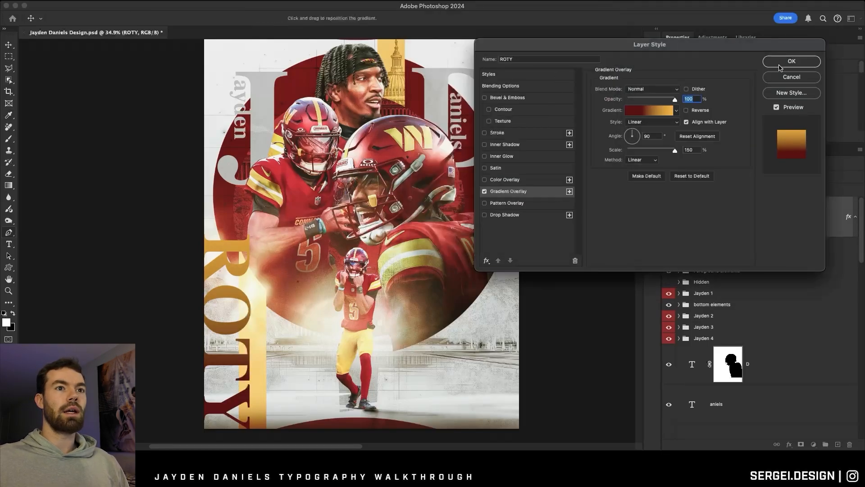
Apply the gradient overlay without reversing it and move the ROTY layer directly below the Jayden 1 group.
left_click(685, 111)
left_click(685, 111)
left_click(792, 62)
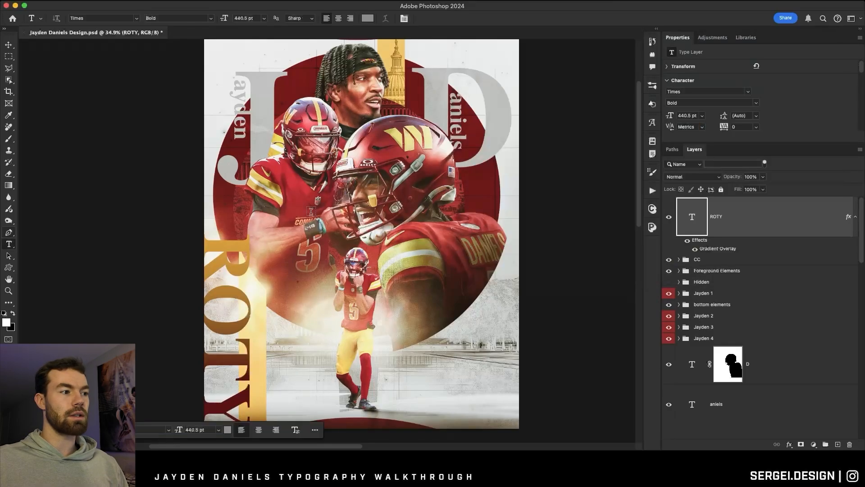
left_click_drag(721, 215, 717, 262)
left_click_drag(717, 262, 711, 269)
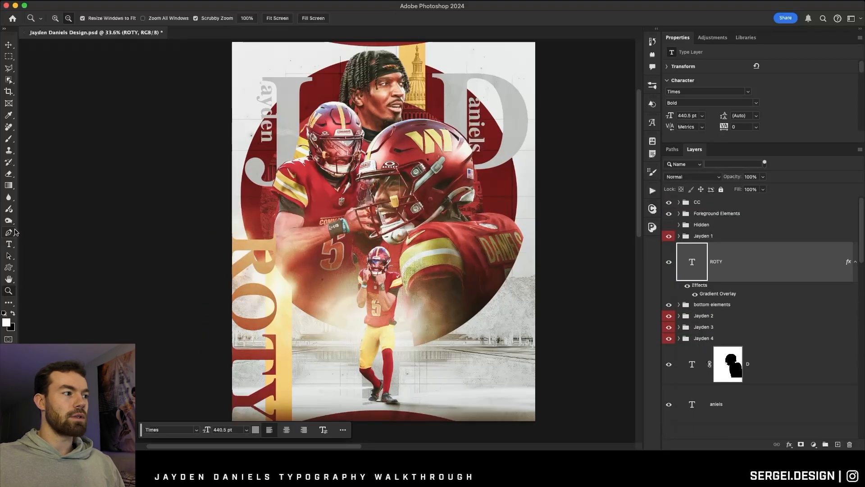
Create a placeholder paragraph text box between ROTY and the small standing player, with the font size at 12 pt.
left_click(13, 244)
left_click_drag(292, 259, 366, 315)
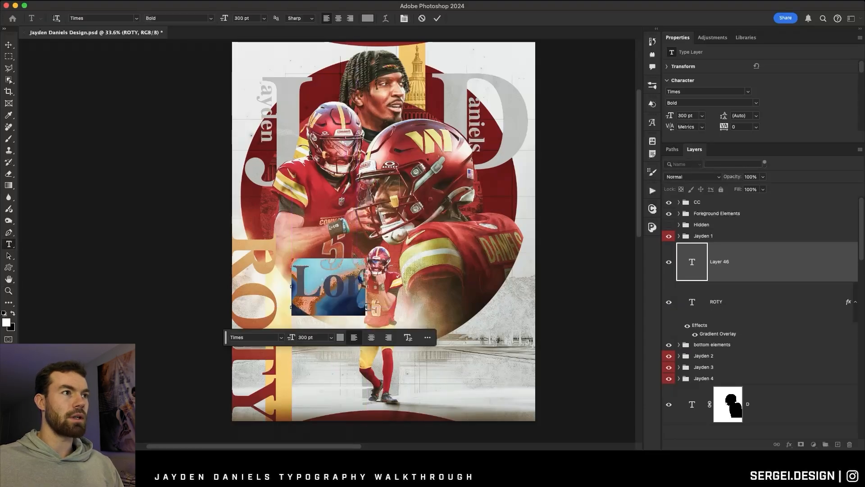
left_click(264, 18)
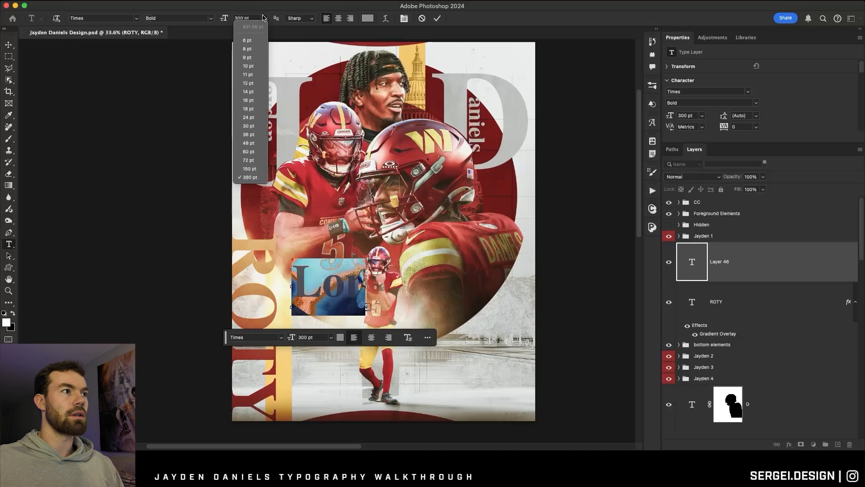
left_click(258, 84)
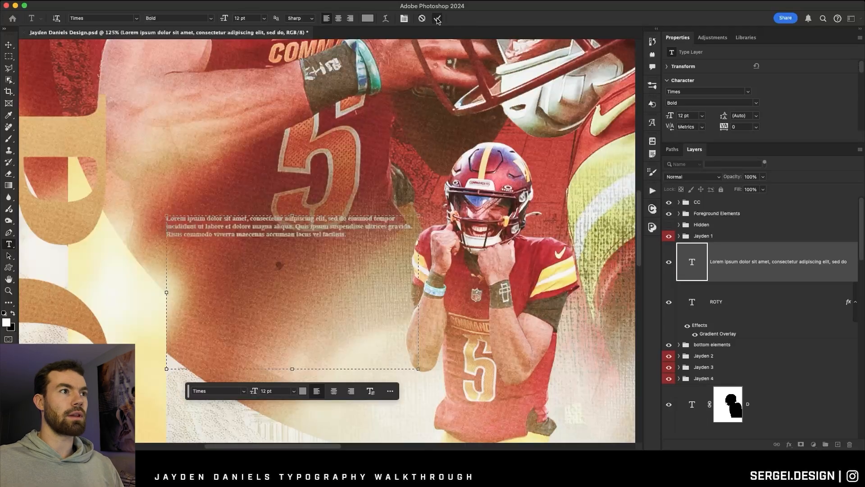
left_click(437, 18)
left_click(8, 45)
left_click_drag(272, 181, 264, 188)
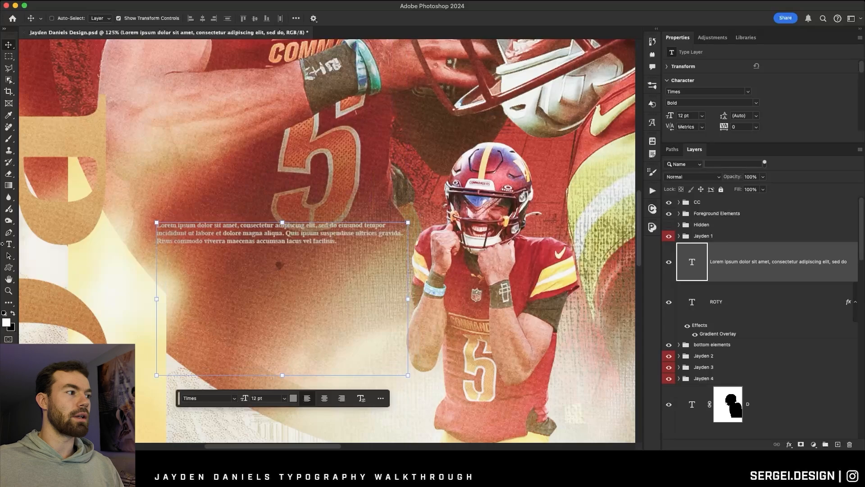
Set the paragraph's text colour to white, ffffff.
left_click(8, 244)
left_click(371, 19)
type("ffffff")
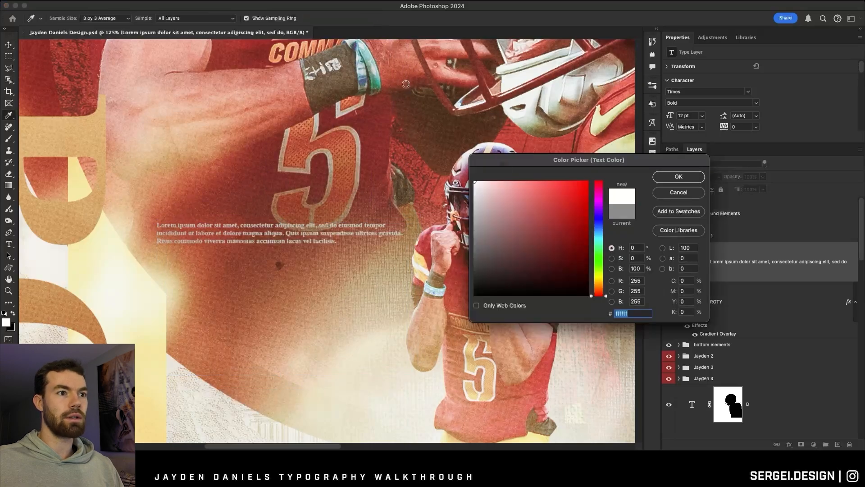
left_click(678, 177)
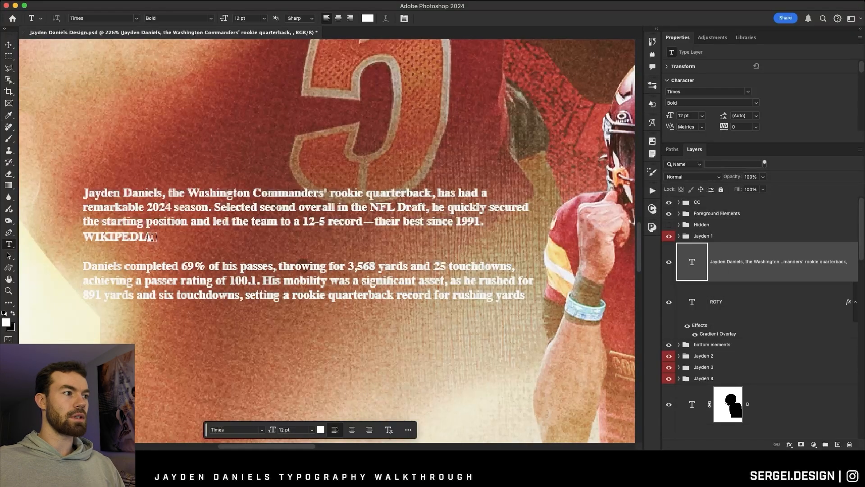
Delete the word WIKIPEDIA from the biography paragraph and narrow its text box slightly.
left_click_drag(148, 236, 52, 235)
key("BackSpace")
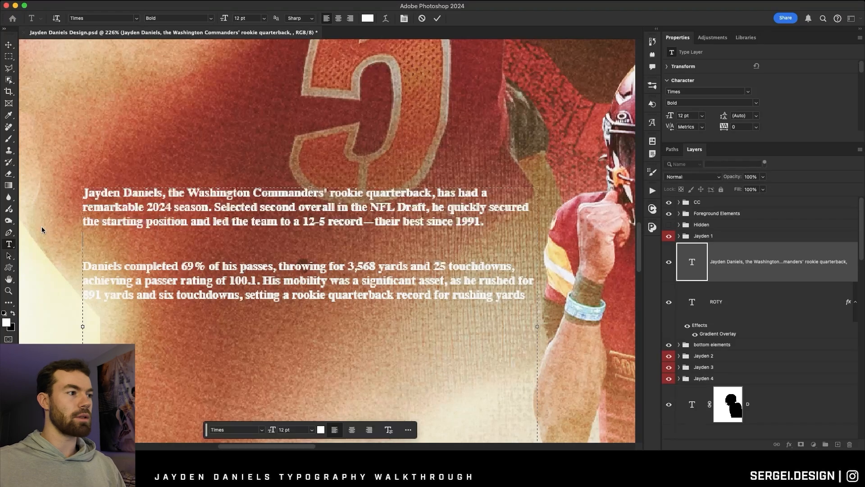
left_click_drag(171, 225, 184, 225)
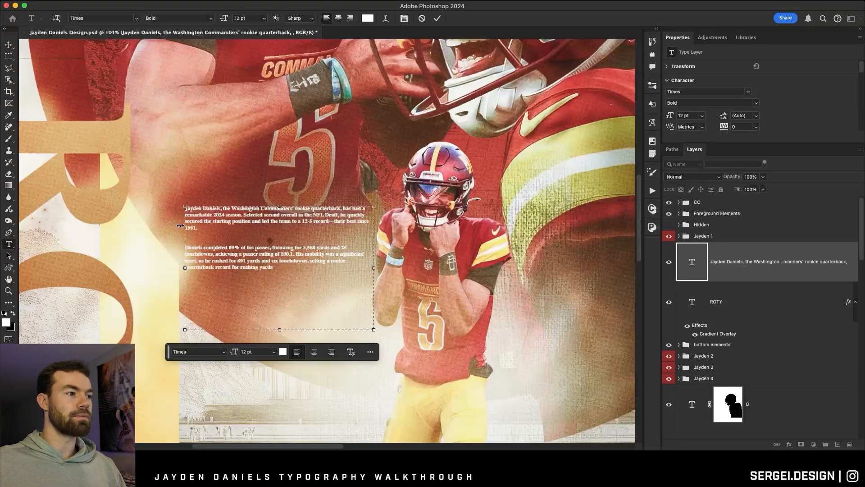
left_click(436, 17)
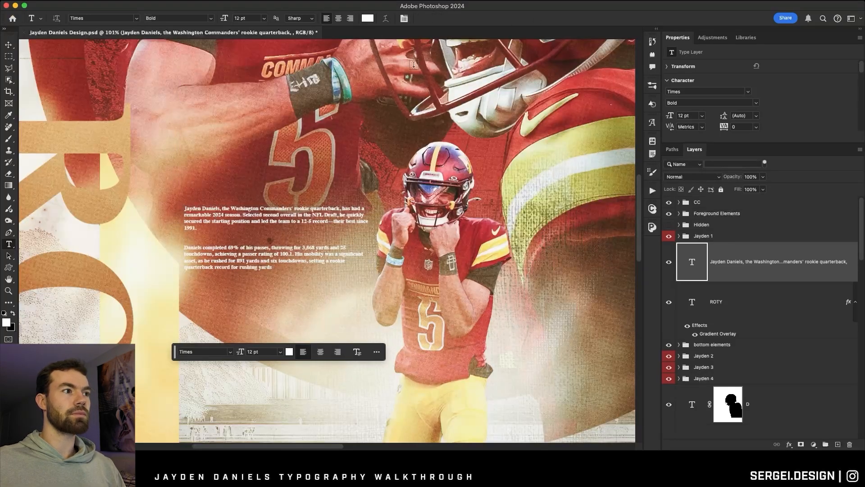
Add a 36 pt text reading NFL OFFENSIVE over the large player's sleeve, right of the small standing player.
key("super+minus")
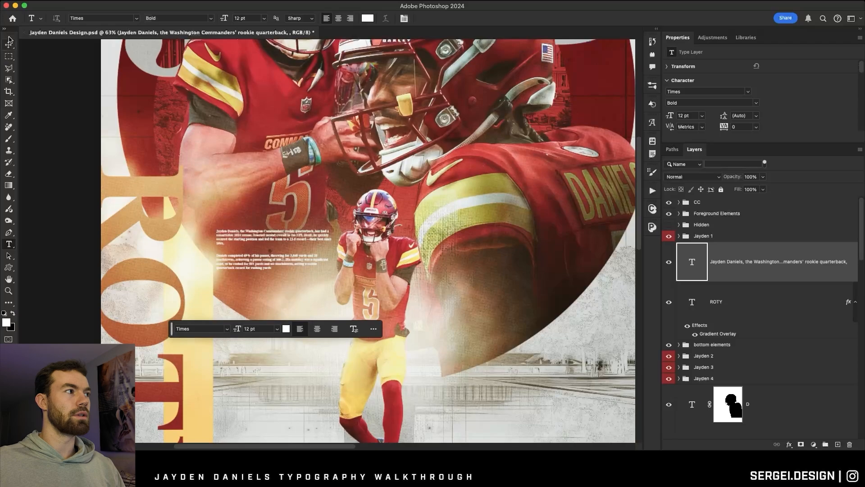
key("super+0")
left_click(391, 282)
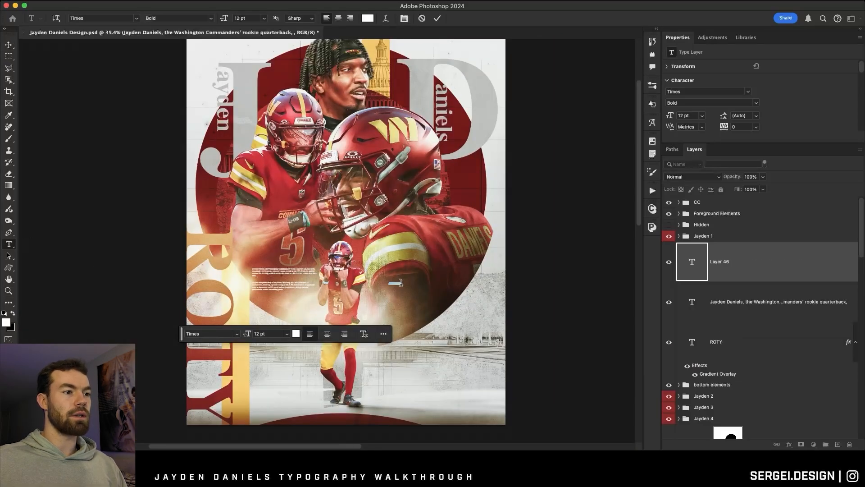
left_click(264, 19)
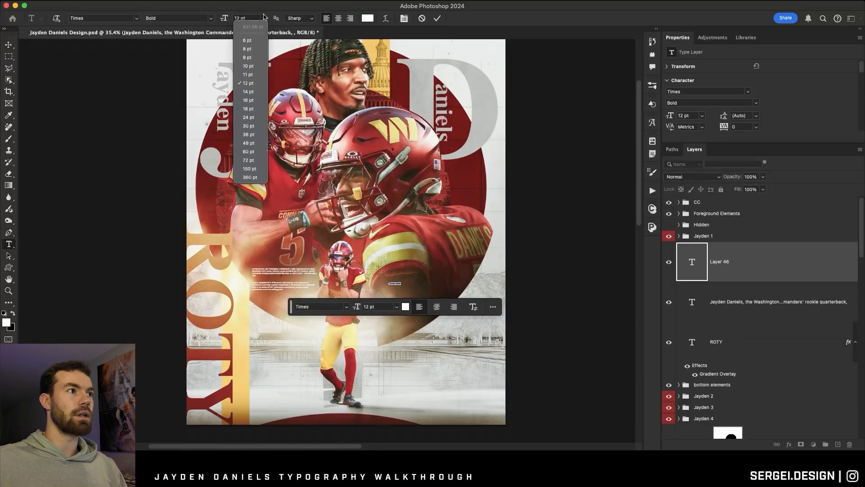
left_click(249, 135)
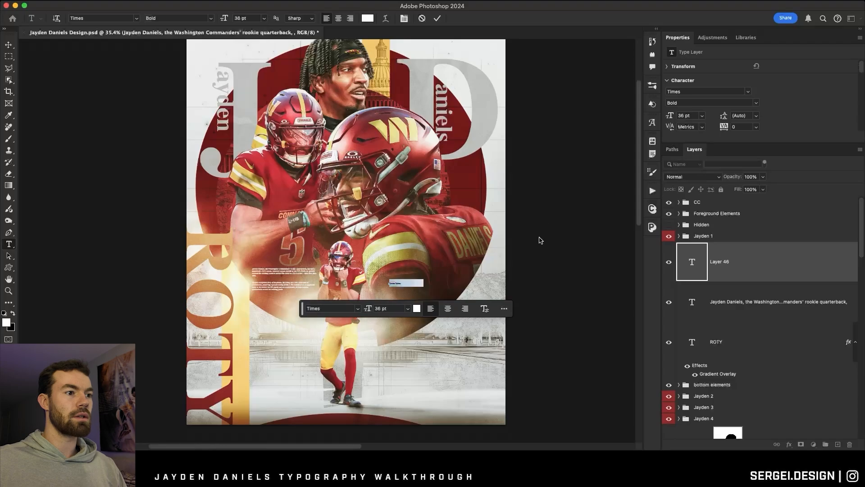
type("NFL OFFENSIVE")
Add ROOKIE OF THE YEAR as a second line below NFL OFFENSIVE.
scroll(418, 283, "up", 3)
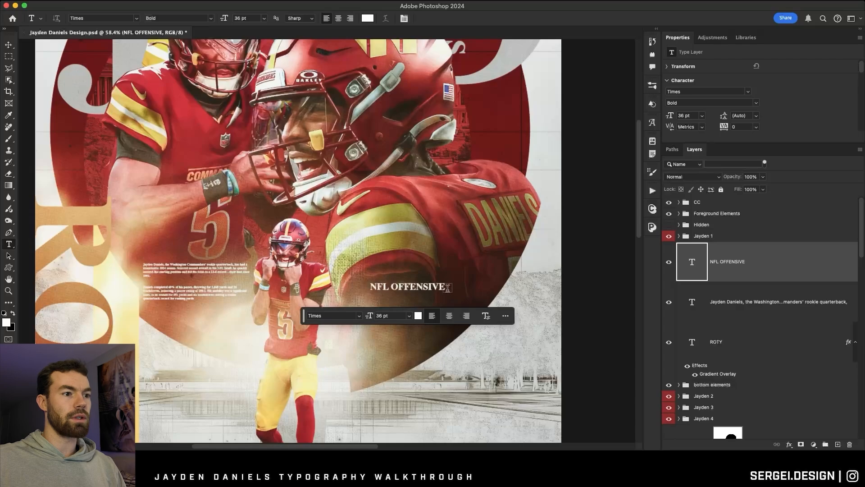
key("Return")
type("ROOKIE OF THE YEAR")
left_click(438, 20)
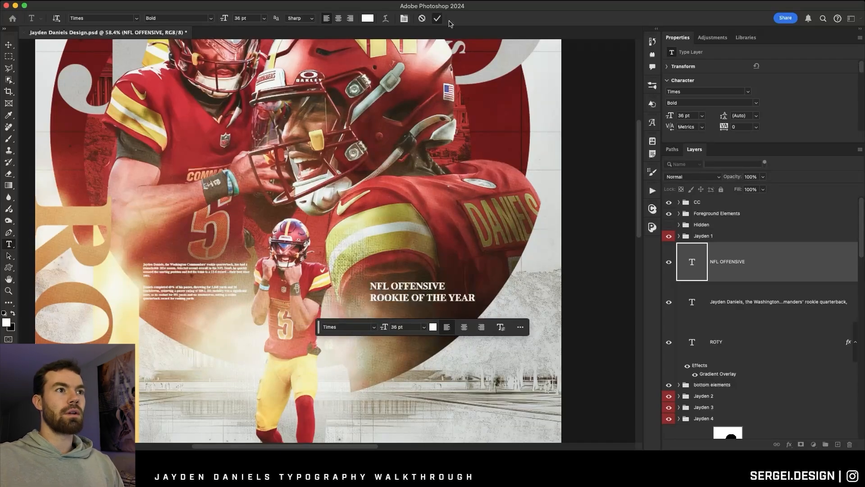
Switch to a workspace layout that offers the detailed character and paragraph settings.
left_click(850, 19)
left_click(829, 68)
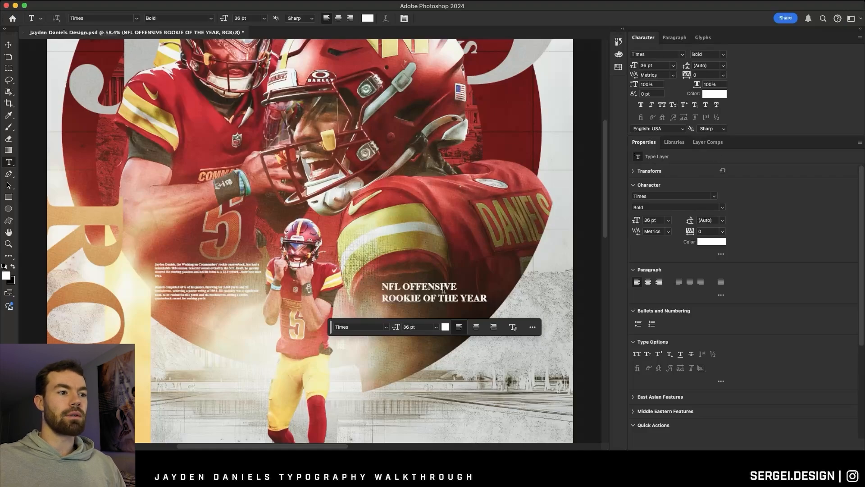
scroll(458, 291, "up", 5)
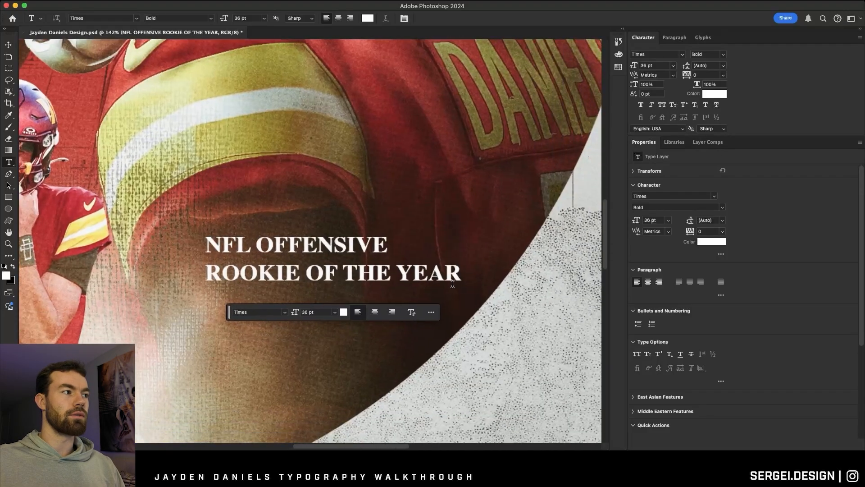
scroll(425, 274, "right", 2)
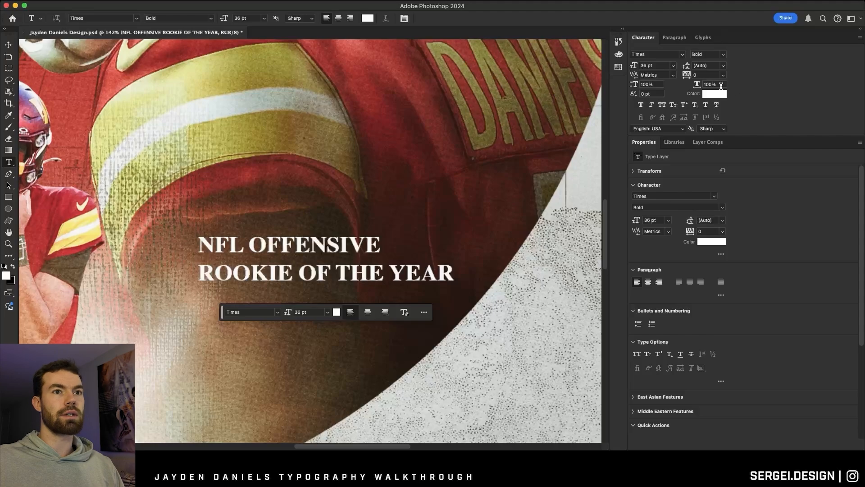
left_click_drag(467, 272, 207, 270)
left_click(361, 249)
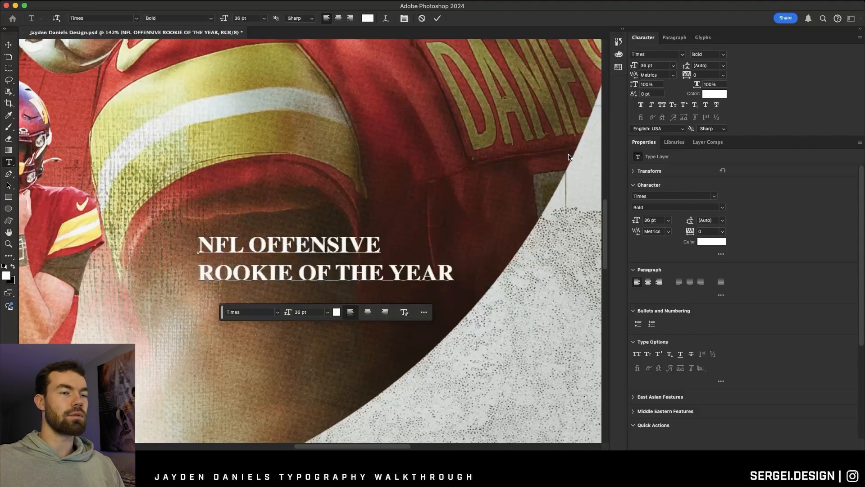
left_click(437, 18)
left_click(724, 67)
left_click(724, 66)
Set the leading of both lines of the NFL OFFENSIVE ROOKIE OF THE YEAR text to 30 pt.
left_click_drag(202, 247, 453, 281)
left_click(724, 67)
left_click(724, 67)
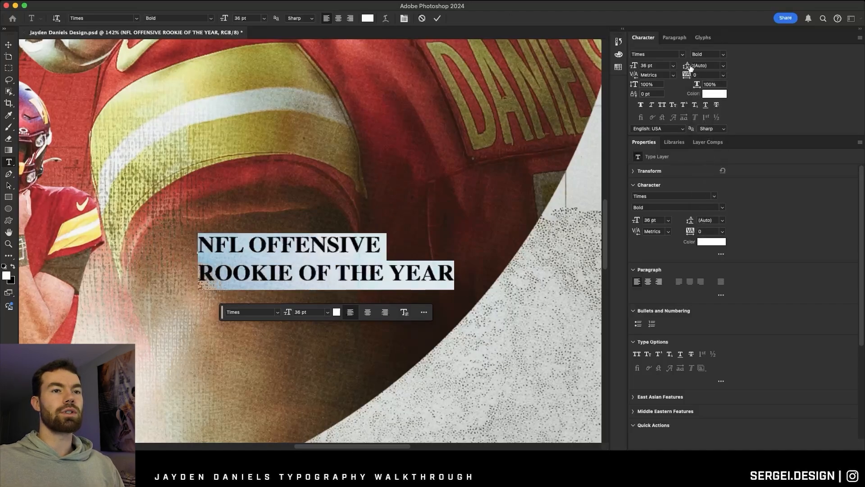
left_click(722, 65)
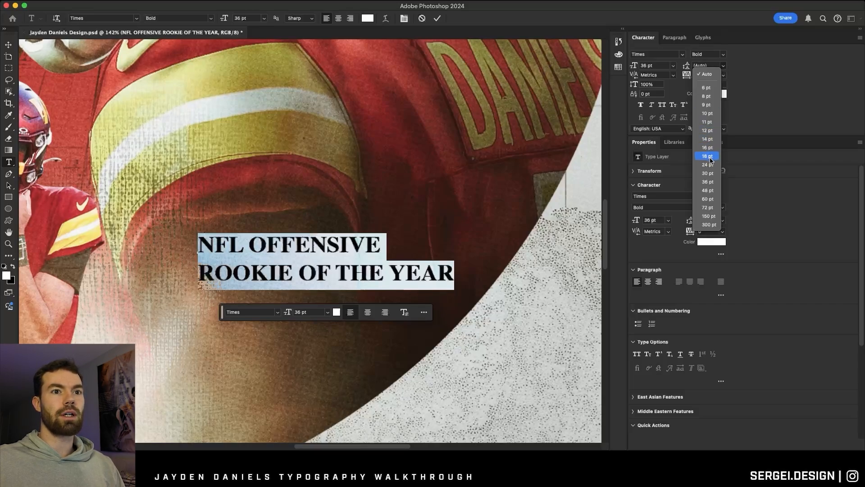
left_click(711, 174)
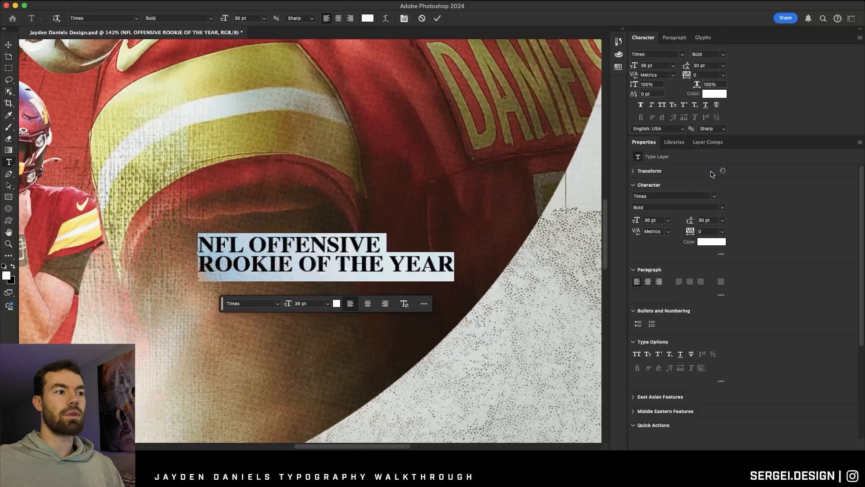
Retype the two-line award caption in title case as NFL Offensive and Rookie Of The Year.
left_click(437, 19)
scroll(400, 100, "left", 3)
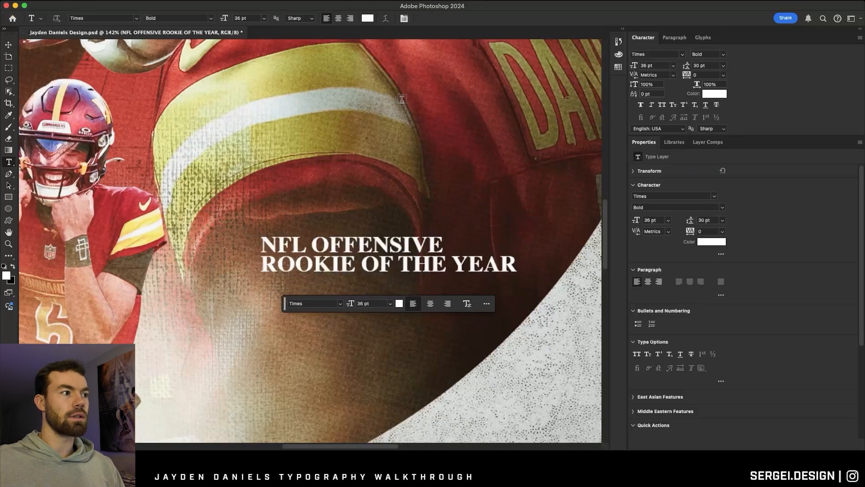
scroll(428, 206, "down", 2)
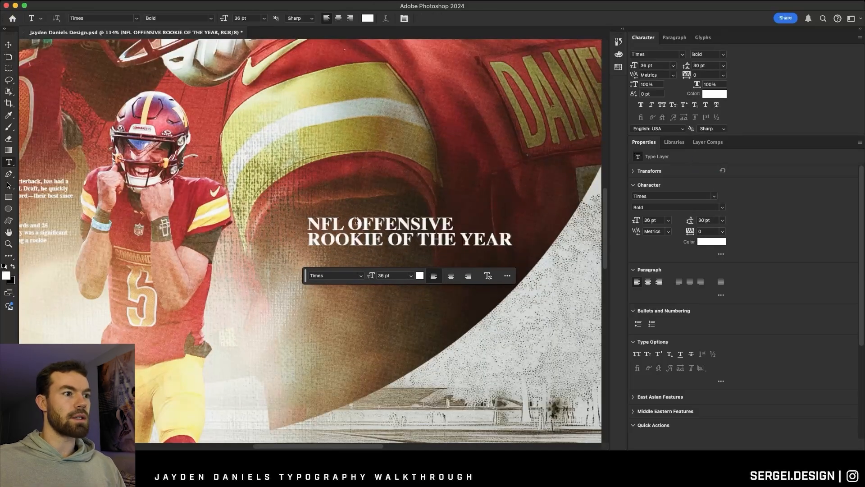
scroll(373, 222, "down", 2)
triple_click(378, 224)
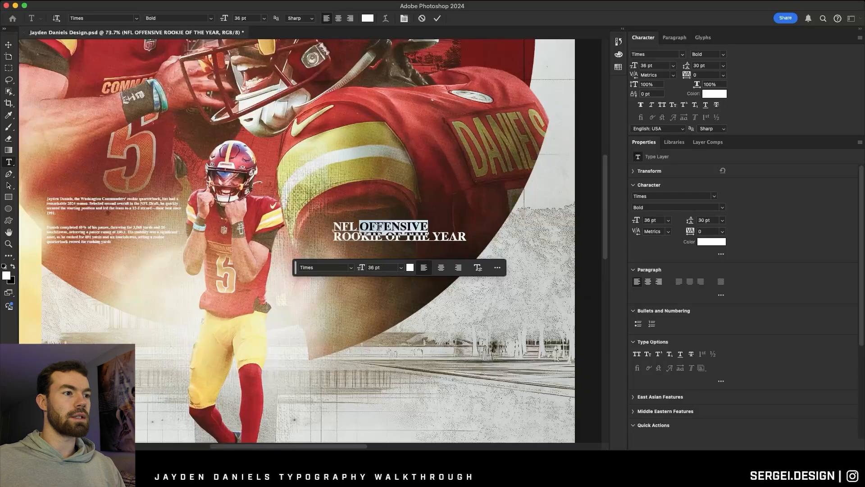
type("NFL O")
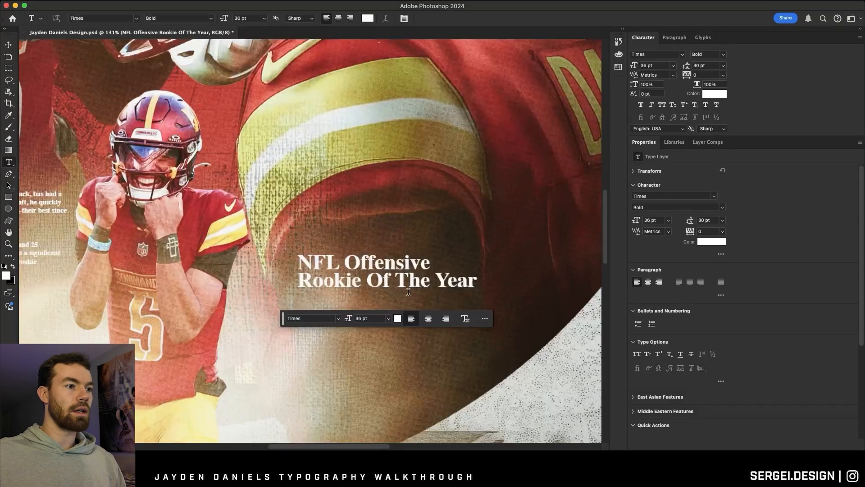
Change only the Rookie Of The Year line to a lighter, non-bold Times style and apply the text edit.
left_click(304, 270)
left_click_drag(302, 263, 422, 280)
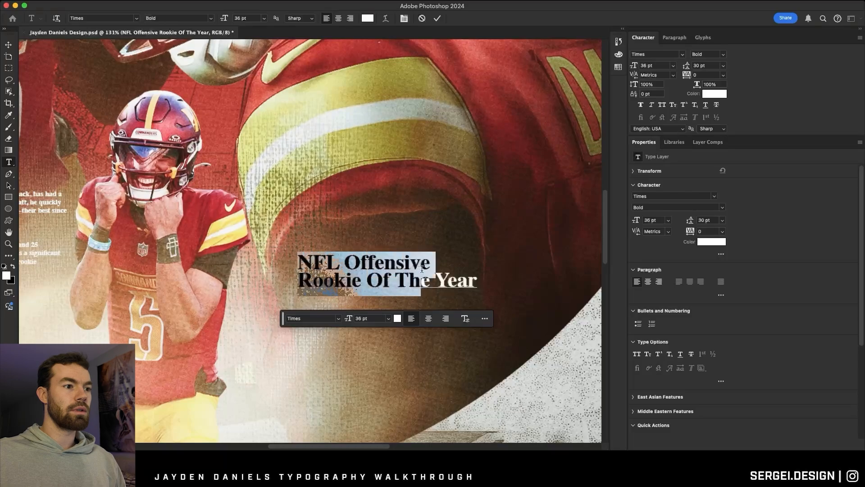
left_click(336, 277)
left_click_drag(301, 279, 591, 285)
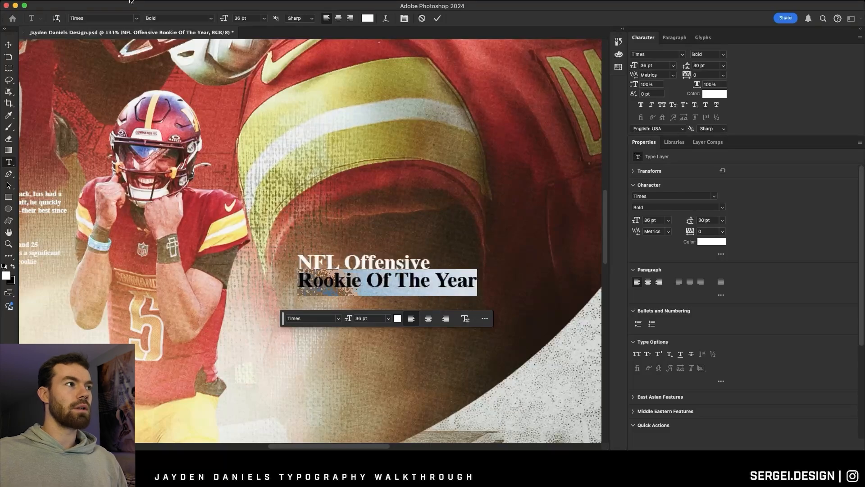
left_click(210, 18)
left_click(198, 13)
left_click(437, 18)
Move the NFL Offensive Rookie Of The Year caption directly above the biography paragraph, aligned with its left edge.
scroll(365, 264, "down", 5)
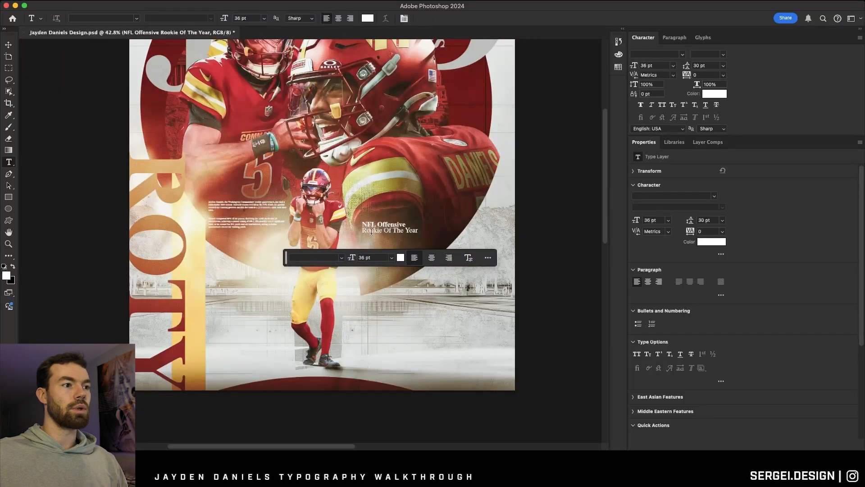
scroll(373, 231, "up", 2)
scroll(383, 264, "down", 1)
scroll(380, 255, "up", 1)
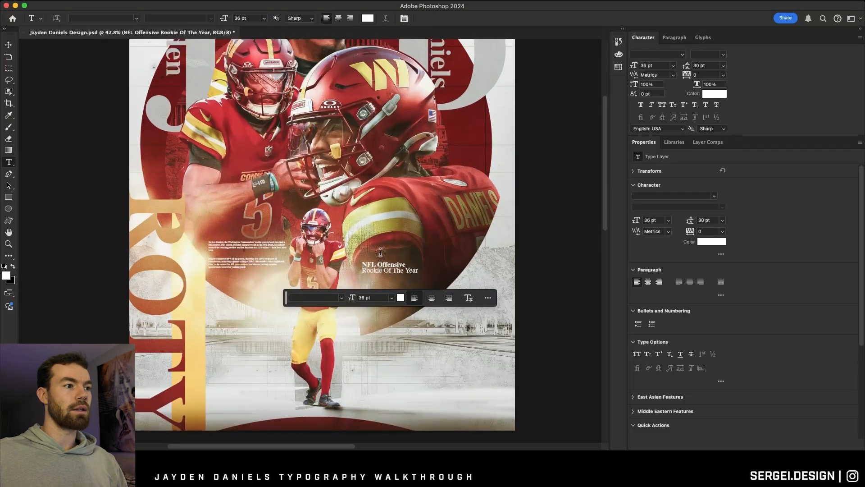
left_click(8, 46)
left_click_drag(473, 239, 319, 211)
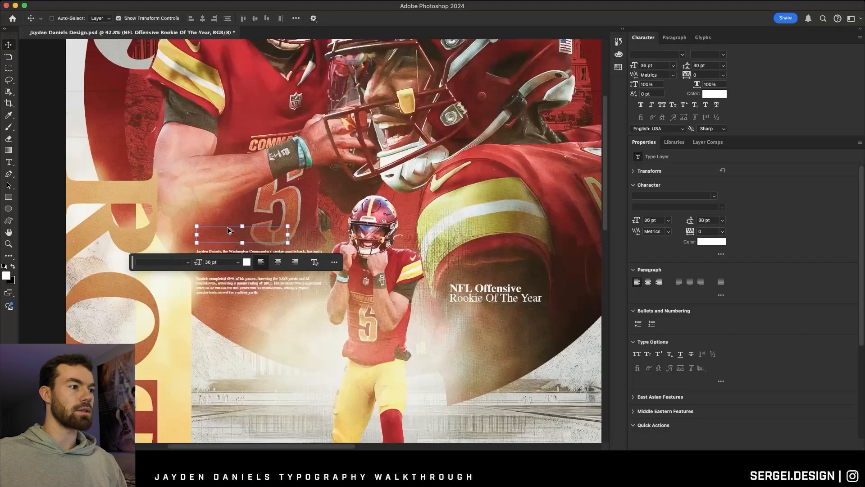
scroll(229, 228, "up", 3)
left_click_drag(265, 234, 264, 233)
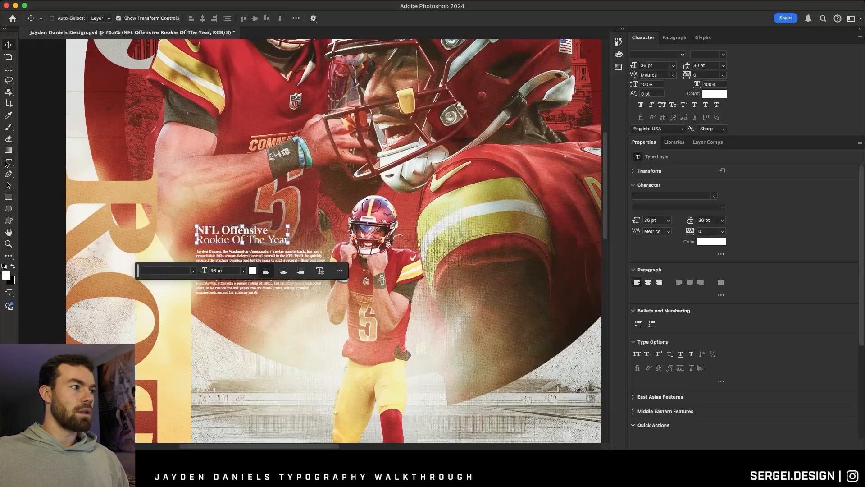
Move the floating text bar off the poster and switch back to the workspace layout that shows the layers.
left_click(7, 163)
left_click_drag(137, 278, 485, 276)
key("super+0")
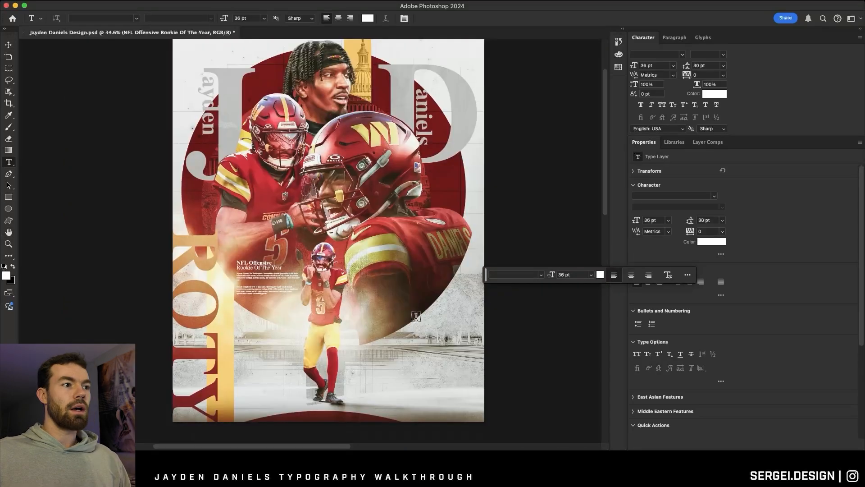
left_click(851, 18)
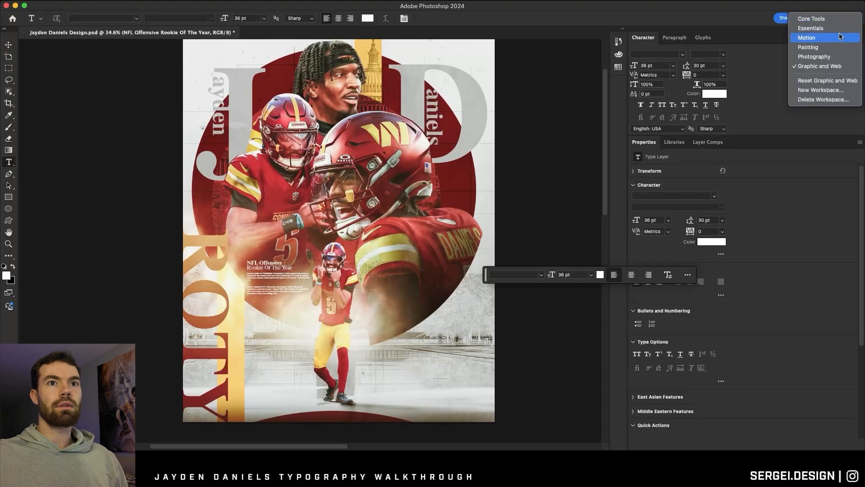
left_click(477, 204)
Try running repeated JAYDEN DANIELS text along the outline of the large dark red circle, Ellipse 1 copy 4.
scroll(766, 388, "down", 20)
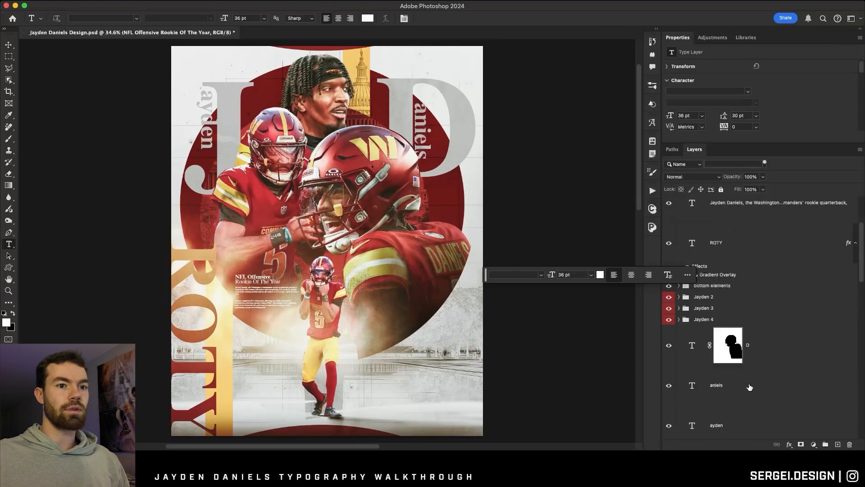
scroll(726, 302, "up", 8)
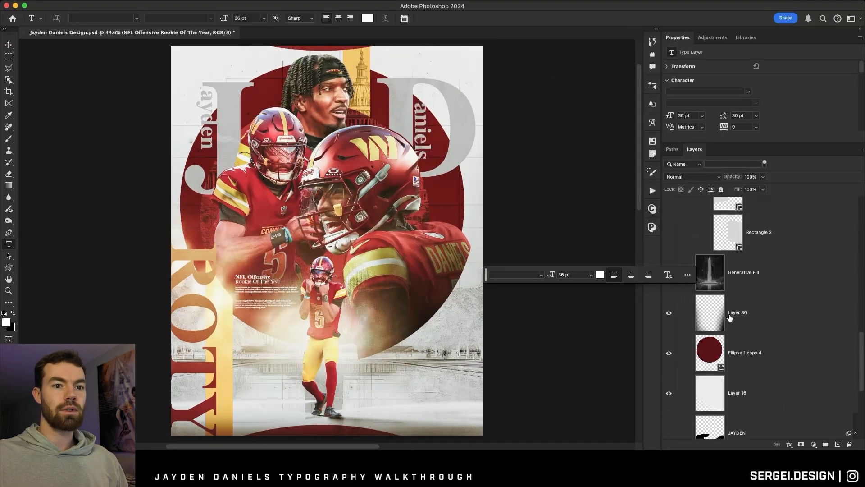
left_click(721, 353)
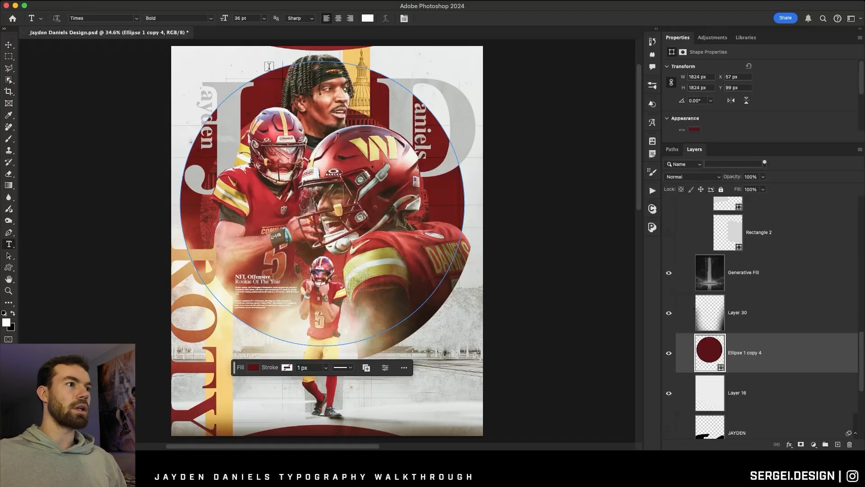
left_click(283, 63)
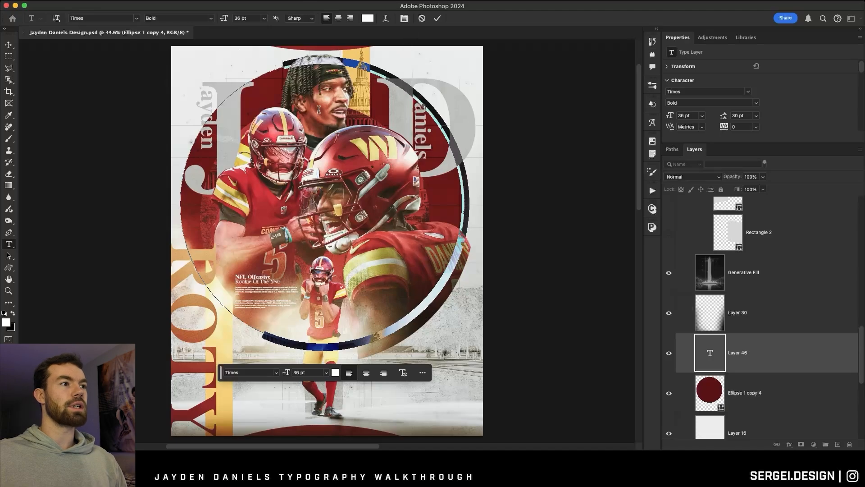
left_click(422, 19)
left_click(266, 70)
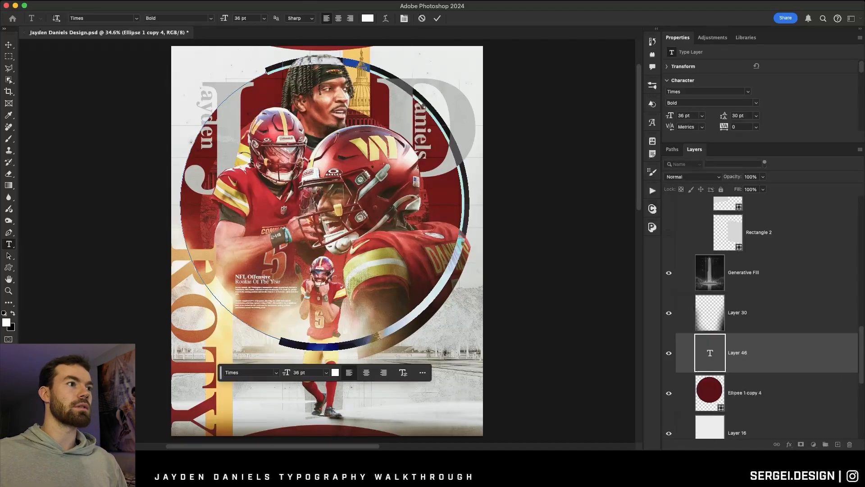
key("BackSpace")
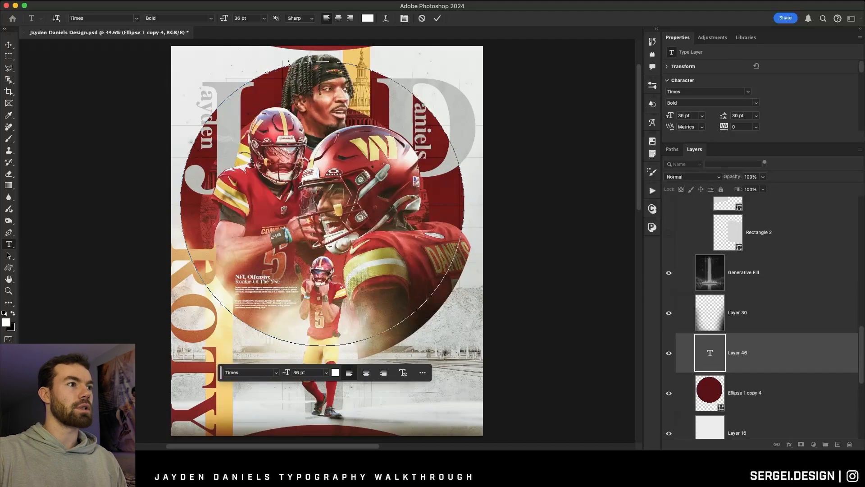
left_click(314, 61)
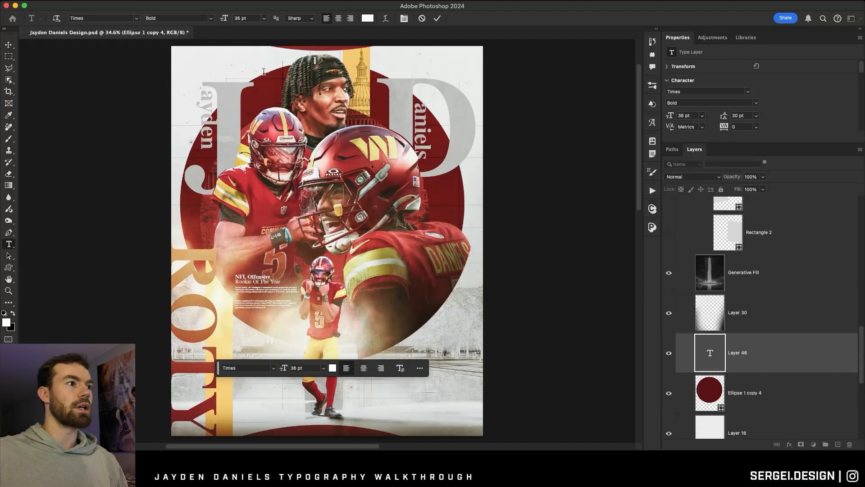
left_click(313, 60)
key("BackSpace")
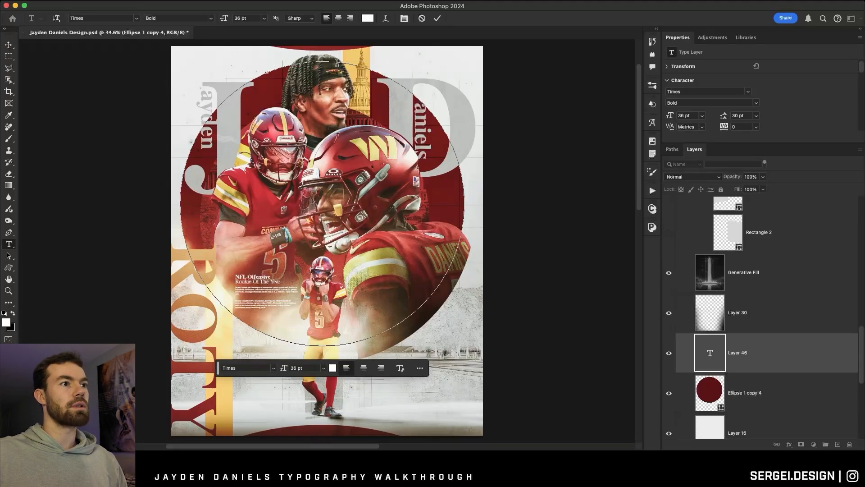
left_click(438, 19)
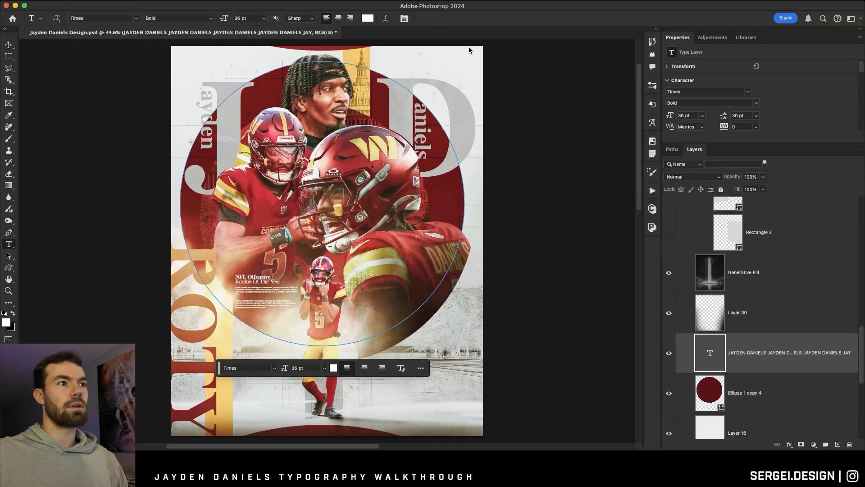
Set the text colour to black, 000000.
left_click(368, 18)
type("000000")
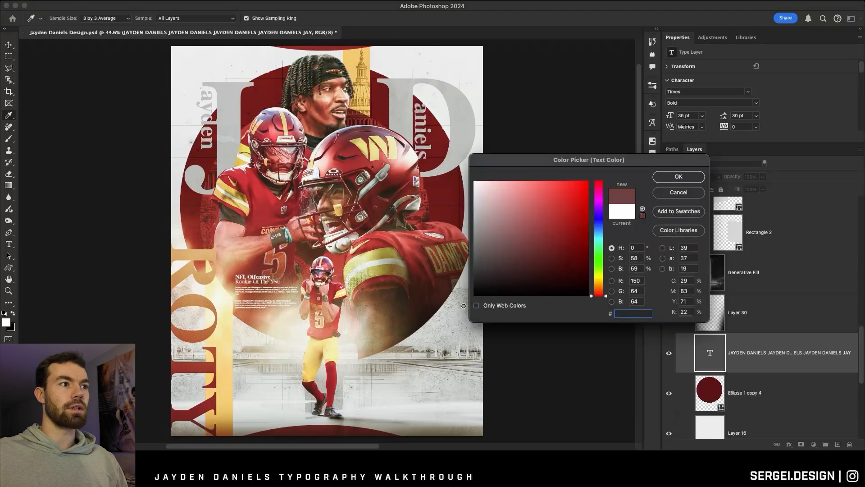
left_click(679, 177)
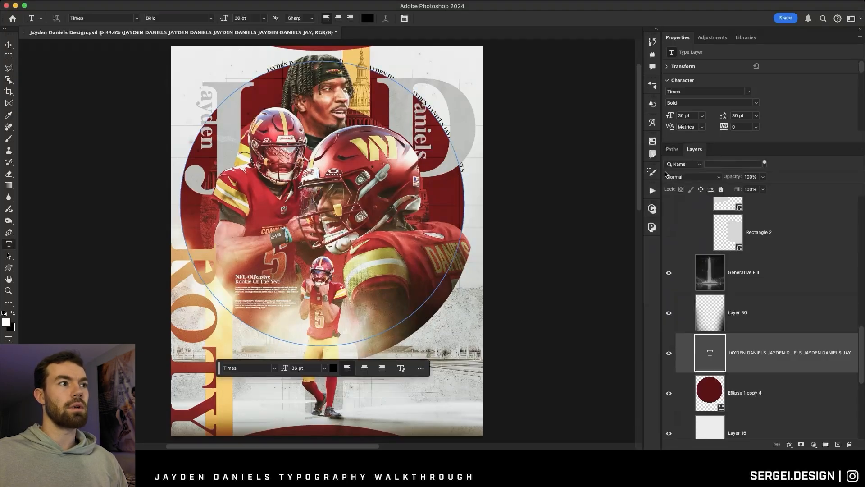
Delete the text along the large circle, and duplicate the dark red circle with the copy placed below the D text layer.
left_click(7, 47)
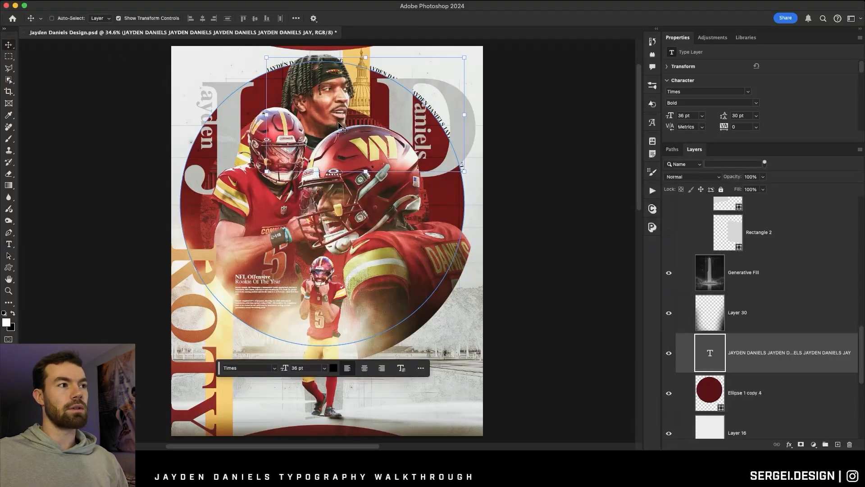
key("BackSpace")
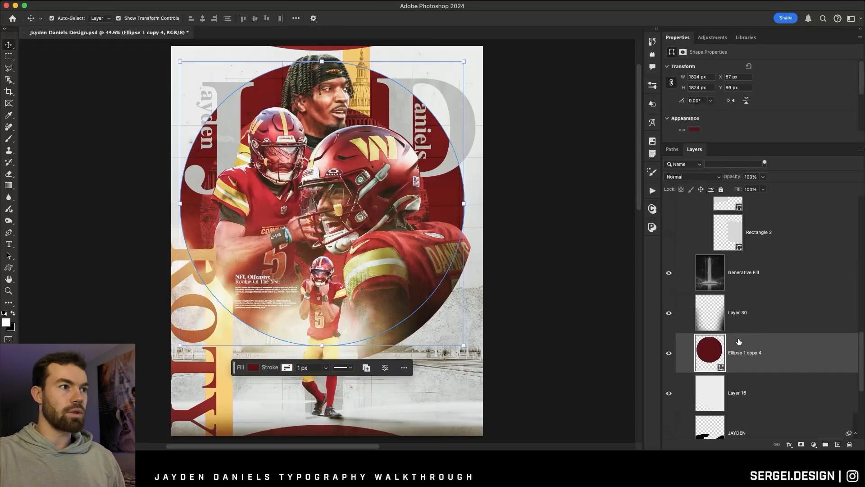
key("super+j")
left_click_drag(732, 339, 729, 310)
scroll(732, 336, "up", 10)
scroll(729, 313, "up", 4)
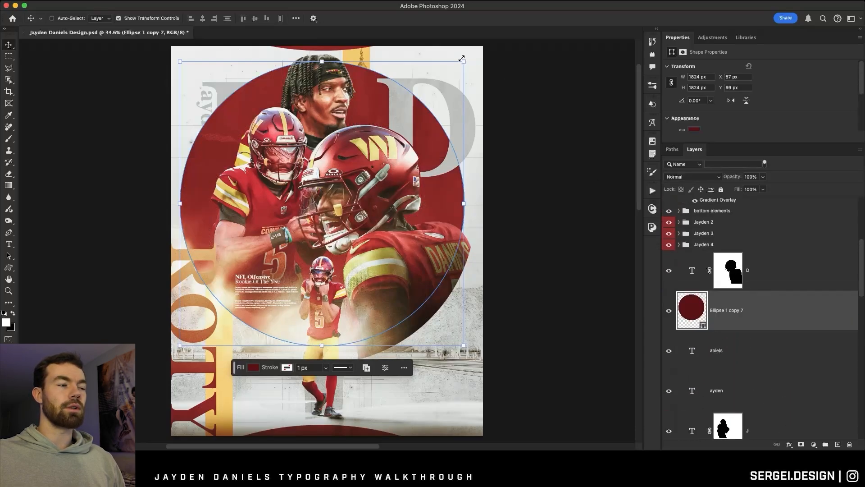
Shrink the circle copy to about 878 px wide and move it to the poster's lower right, beside the small standing player.
left_click_drag(462, 59, 317, 209)
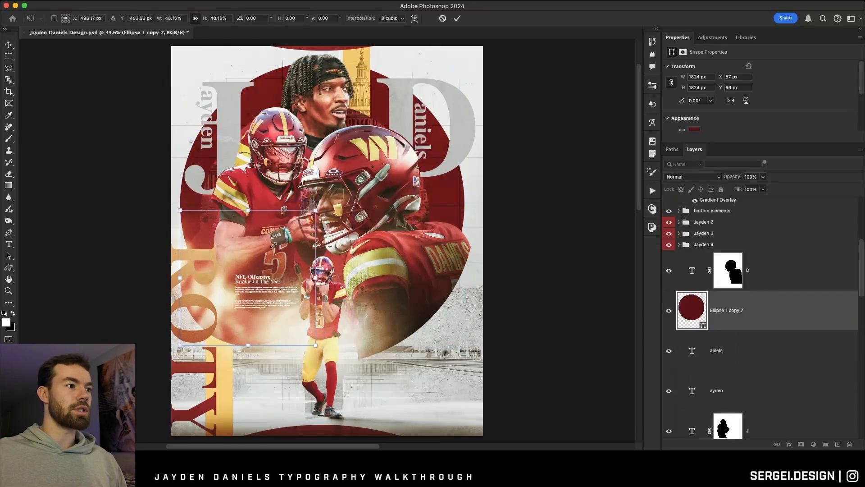
left_click_drag(256, 274, 425, 338)
scroll(425, 338, "down", 4)
scroll(734, 284, "up", 6)
Stack the circle copy above the NFL Offensive text layer and scale it down further beside the standing player.
left_click_drag(739, 310, 721, 264)
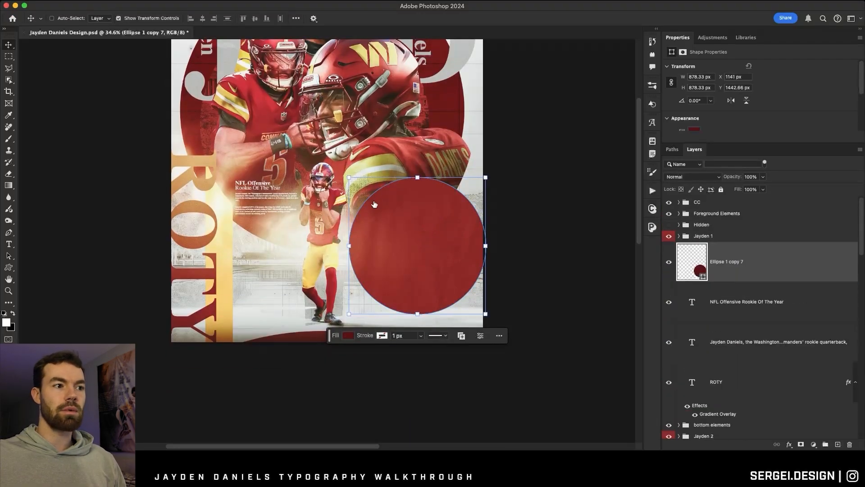
left_click(412, 177)
left_click_drag(414, 177, 384, 242)
key("Return")
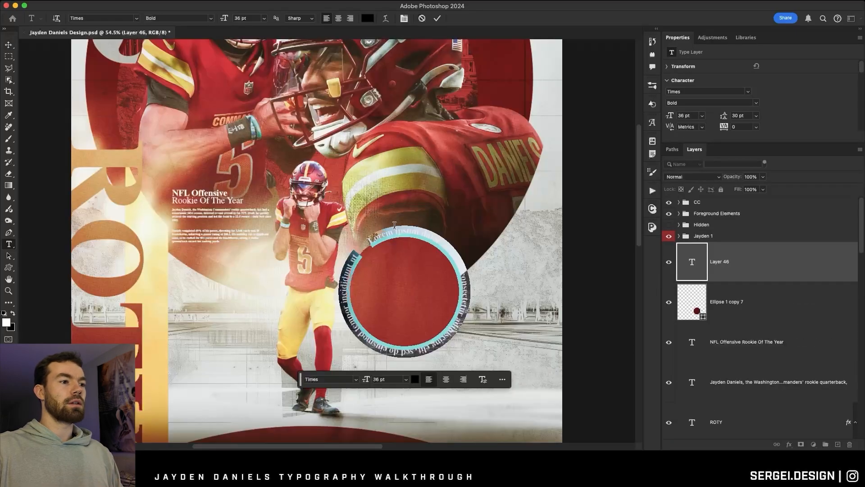
Wrap black 36 pt Times Bold text repeating Jayden Daniels around the outline of the small red circle.
type("Jayd")
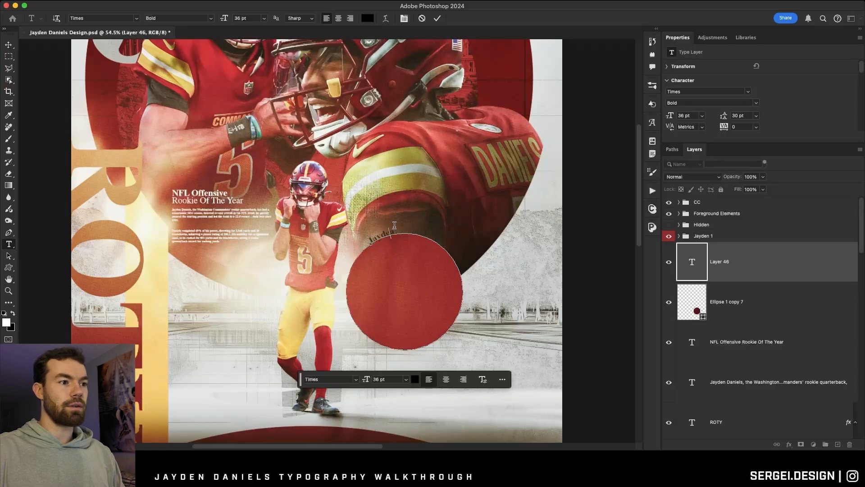
type("en Daniels Jayden Daniels Jayden Daniels")
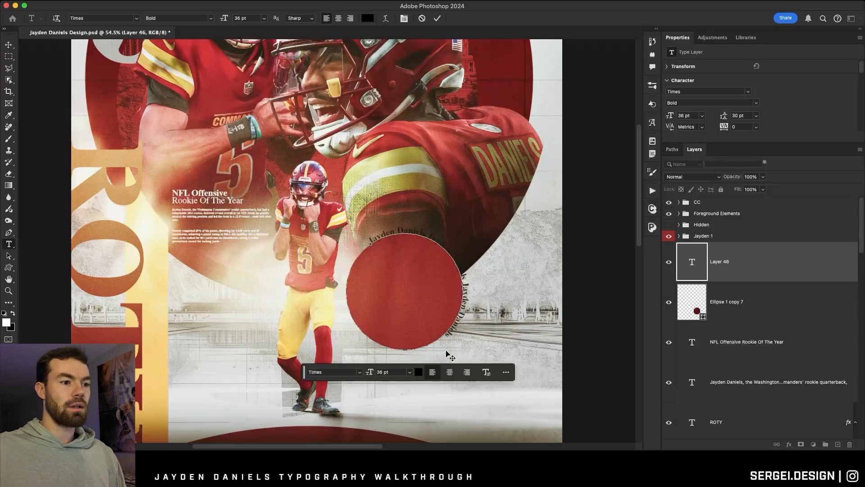
key("ctrl+a")
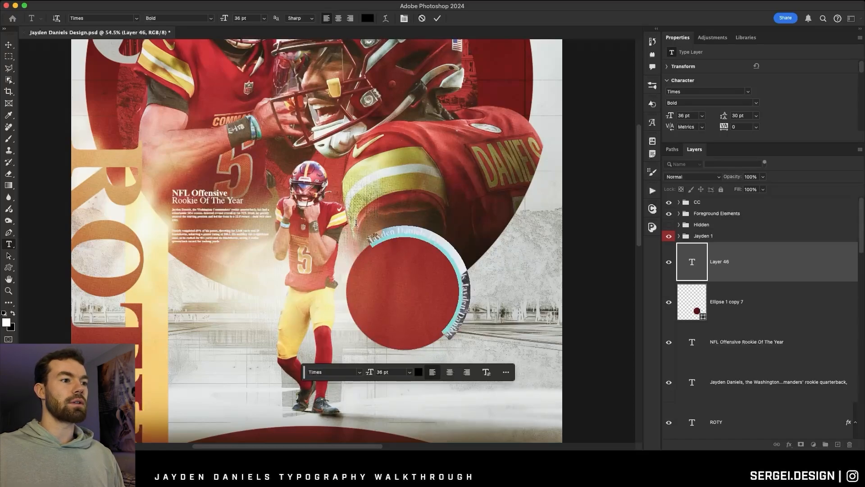
left_click(437, 18)
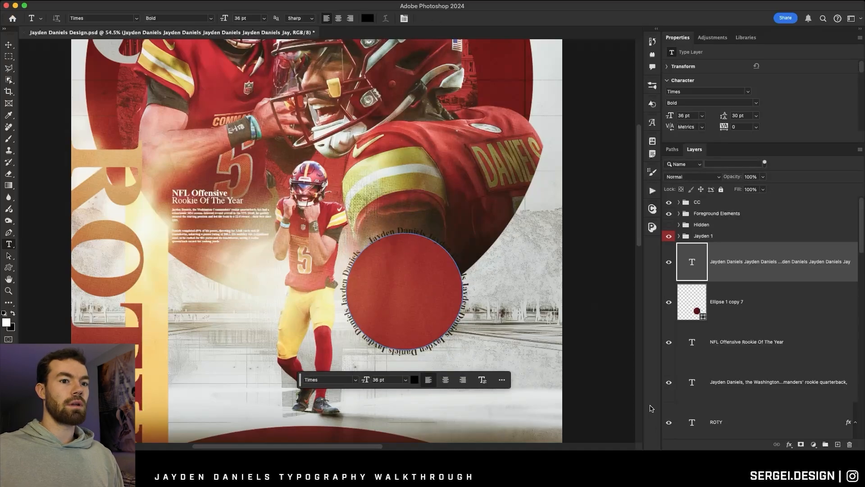
Hide the small red circle layer and reduce the circular Jayden Daniels text to 11 pt.
left_click(669, 309)
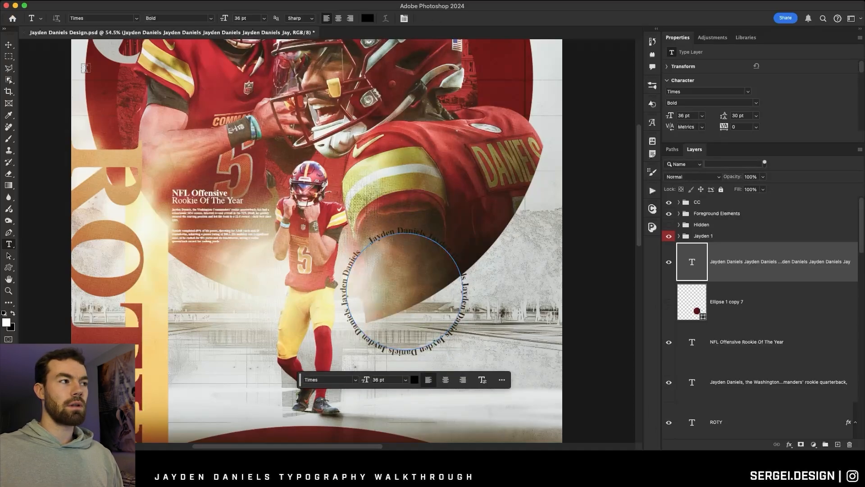
left_click(264, 19)
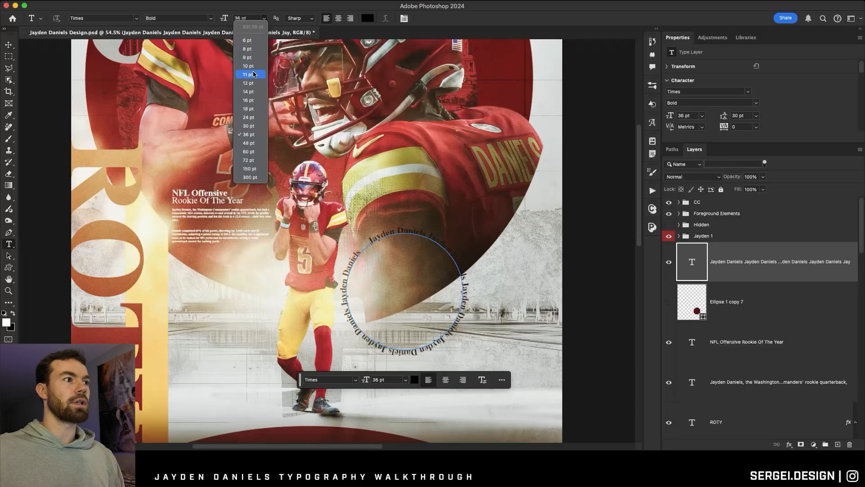
left_click(253, 92)
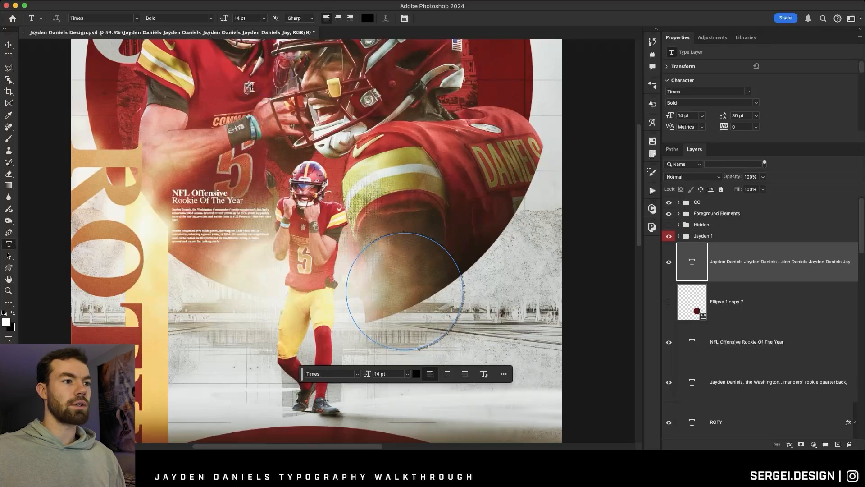
scroll(416, 297, "up", 6)
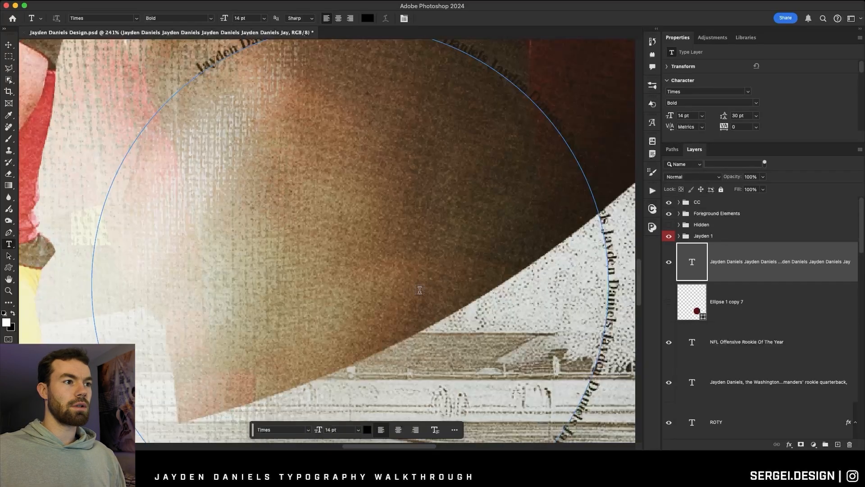
scroll(416, 297, "down", 5)
left_click_drag(410, 311, 185, 195)
left_click_drag(185, 195, 191, 178)
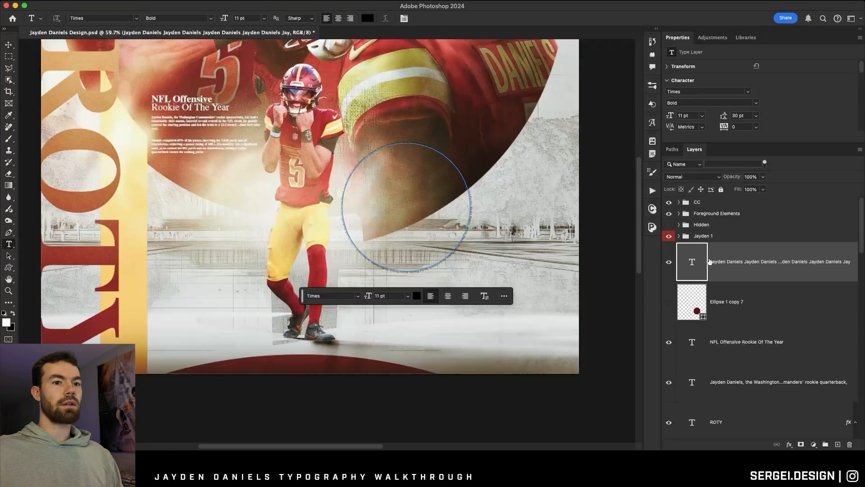
Position the circular text beside the standing player, with repeated Washington Commanders as its wording at 22.69 pt.
scroll(243, 201, "up", 2)
left_click(9, 45)
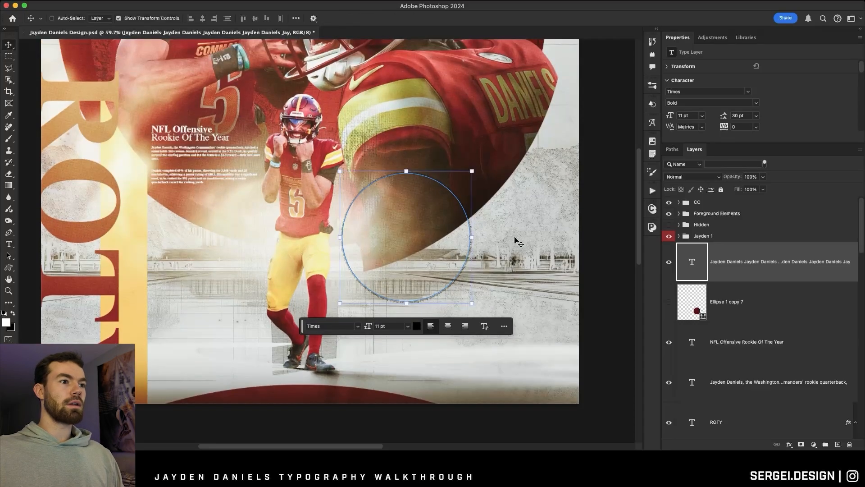
left_click_drag(452, 232, 480, 274)
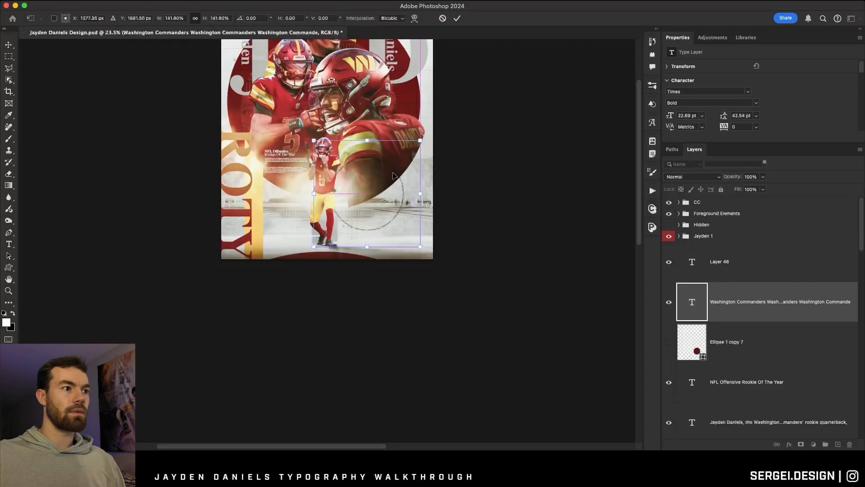
key("Return")
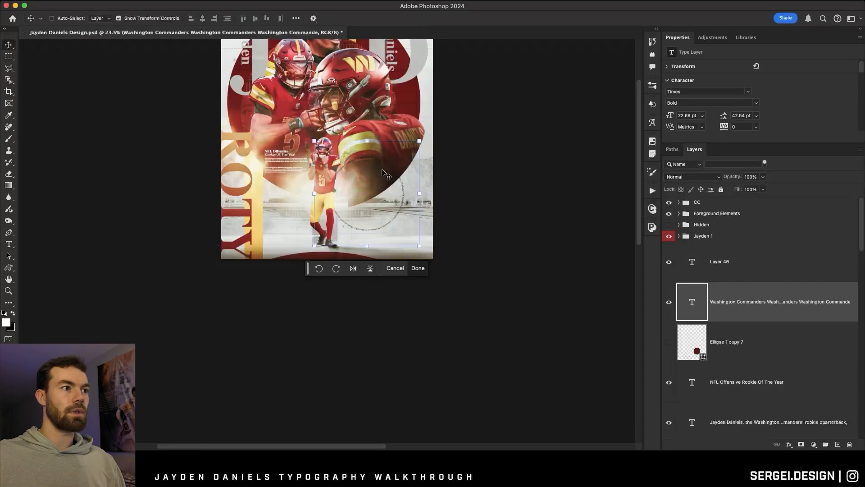
scroll(392, 178, "up", 3)
scroll(390, 202, "up", 2)
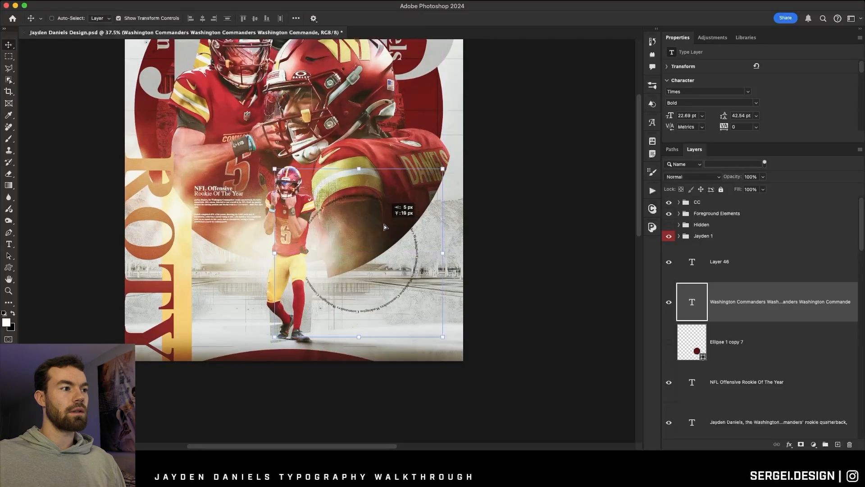
Change the colour of the circular Washington Commanders text to white.
left_click(8, 247)
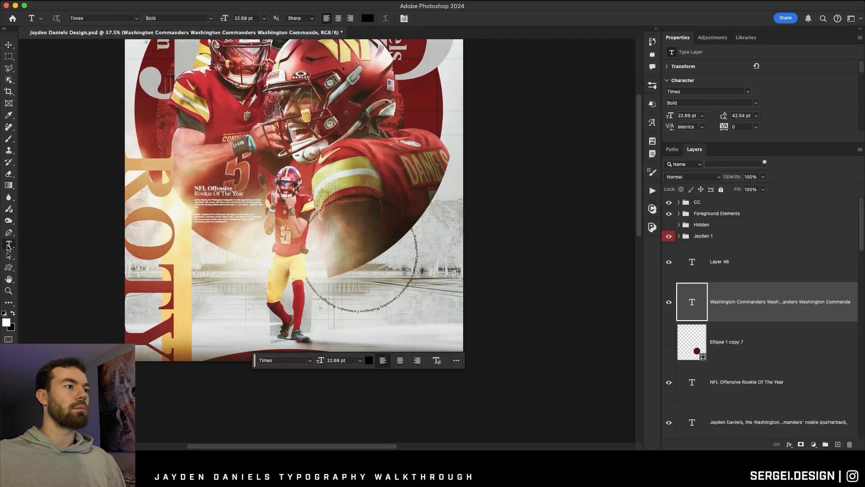
left_click(368, 19)
left_click_drag(544, 219, 330, 76)
key("Return")
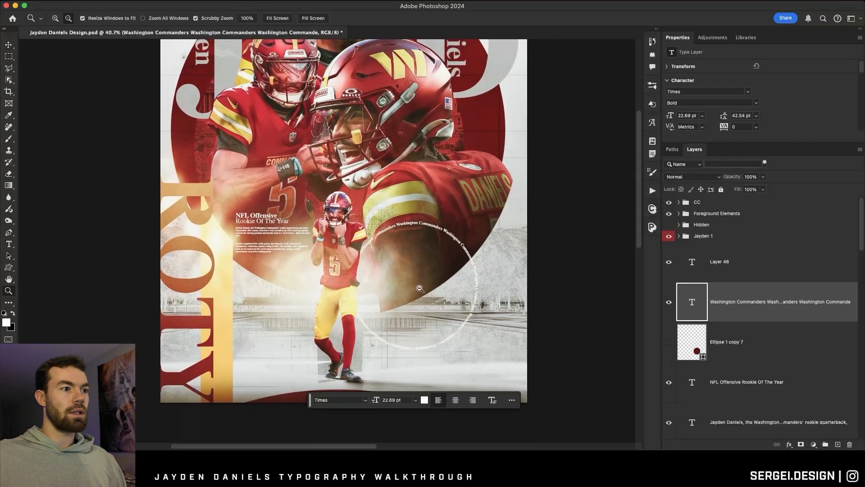
Check how the white circular text sits within the whole poster.
scroll(420, 289, "down", 5)
scroll(417, 286, "up", 5)
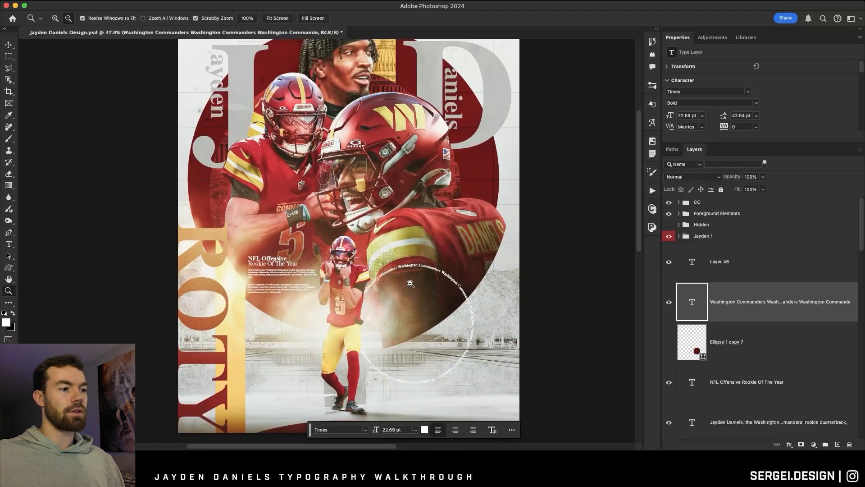
scroll(414, 274, "up", 2)
scroll(368, 266, "down", 2)
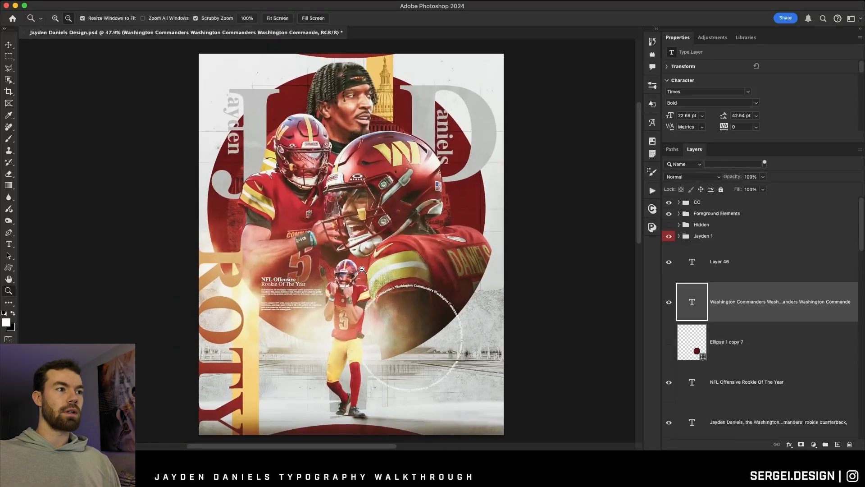
scroll(362, 269, "down", 2)
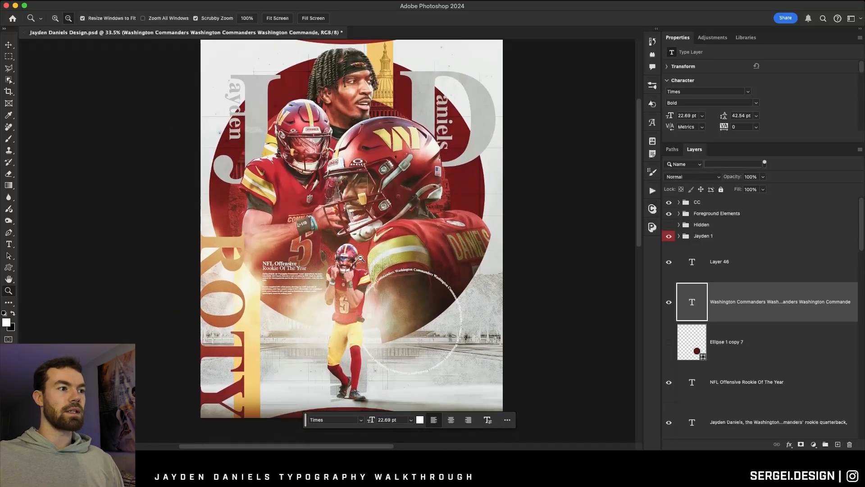
scroll(361, 258, "up", 1)
scroll(361, 259, "down", 1)
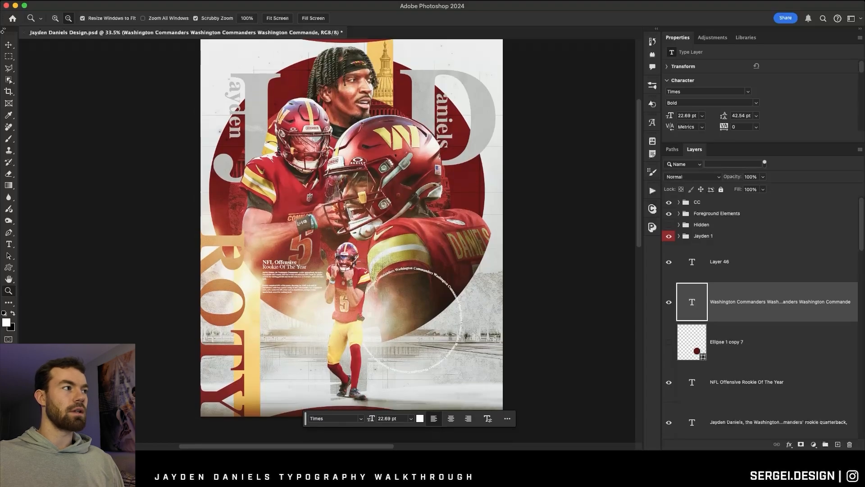
Duplicate the circular Washington Commanders text, scale the copy down to 20.24 pt and centre it inside the original ring.
left_click(11, 47)
scroll(426, 342, "up", 5)
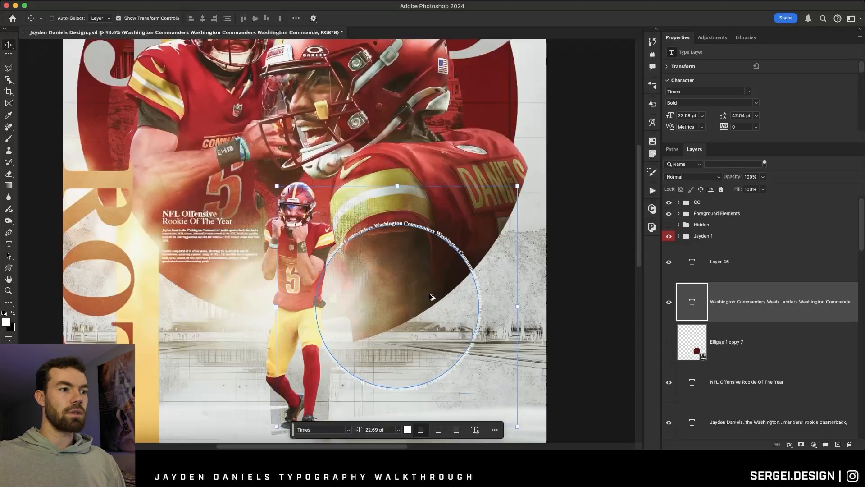
key("super+j")
left_click_drag(404, 167, 404, 193)
key("Return")
left_click_drag(415, 251, 412, 234)
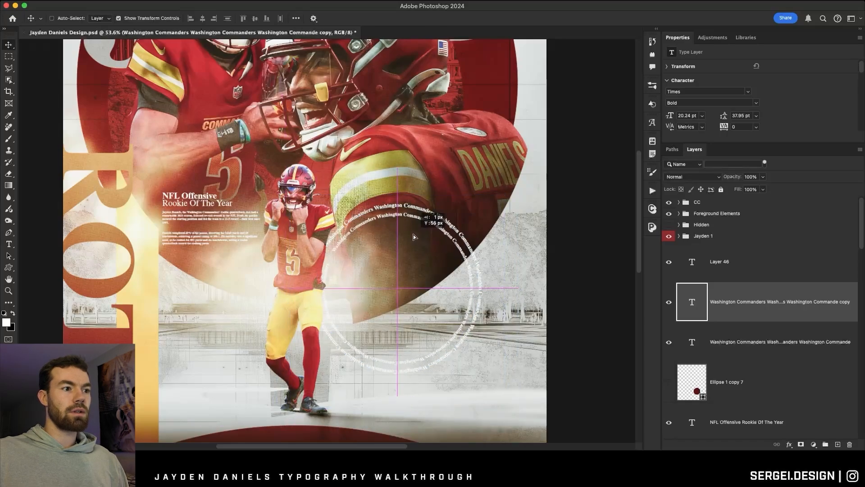
Replace the wording of the inner text ring with repeated Jayden Daniels.
left_click(4, 245)
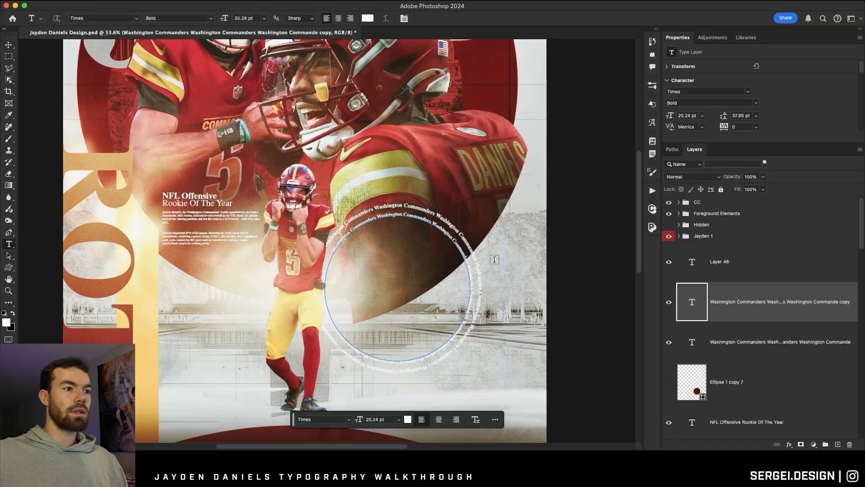
scroll(468, 234, "up", 3)
scroll(353, 192, "down", 2)
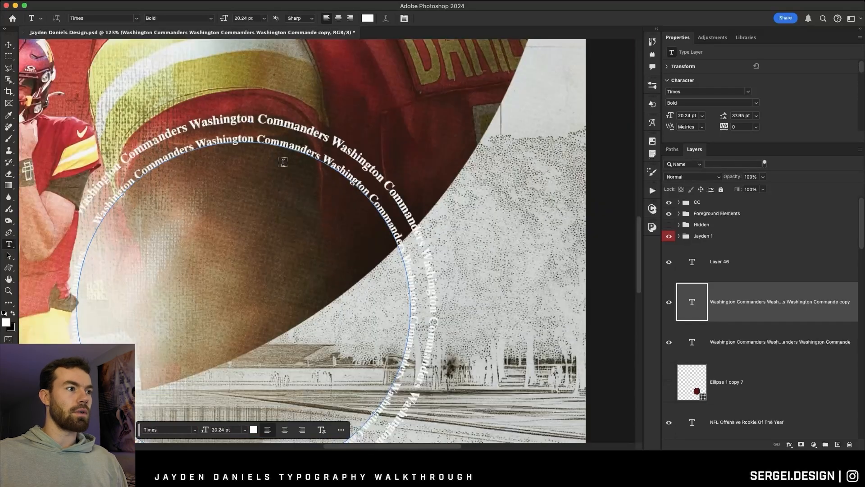
left_click_drag(283, 142, 397, 432)
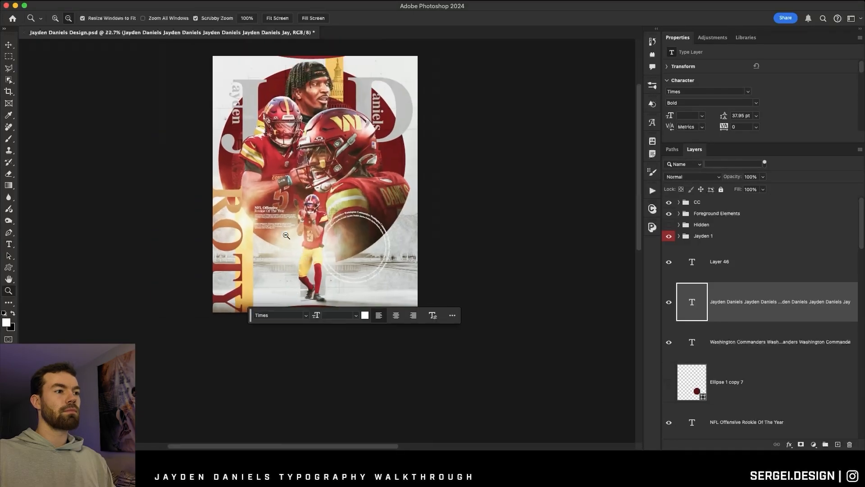
Change the inner Jayden Daniels text ring to black.
key("v")
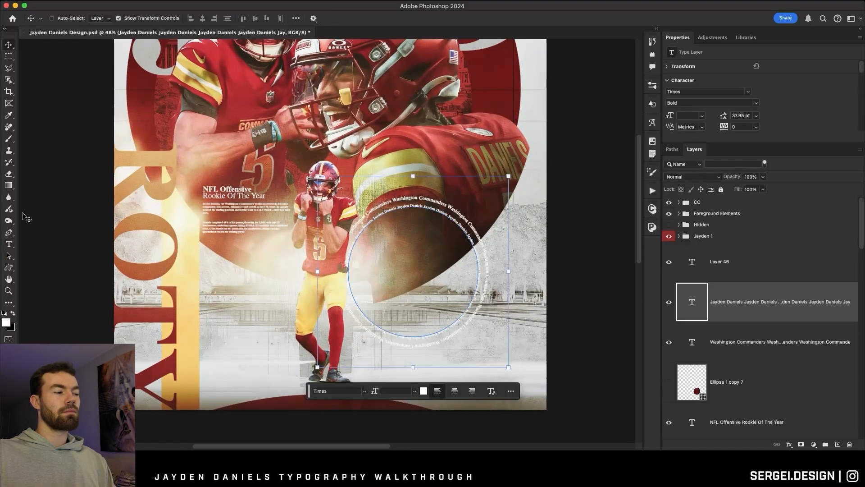
left_click(9, 244)
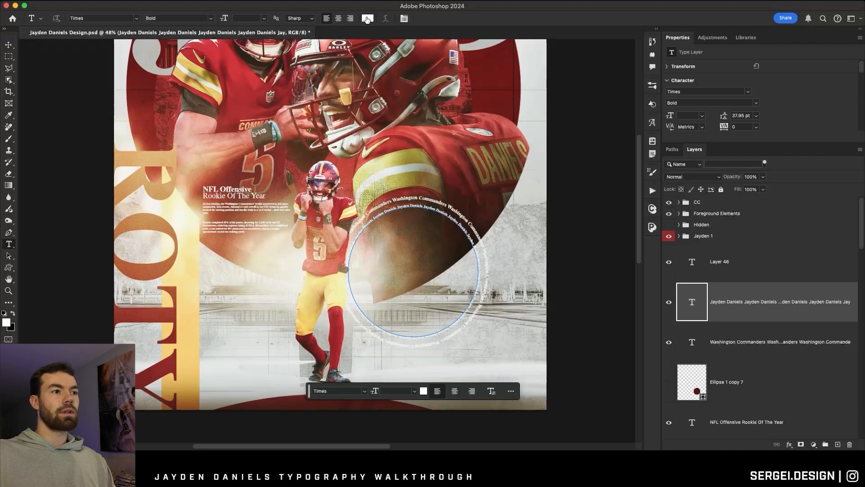
left_click(367, 20)
left_click_drag(532, 191, 409, 363)
left_click(679, 177)
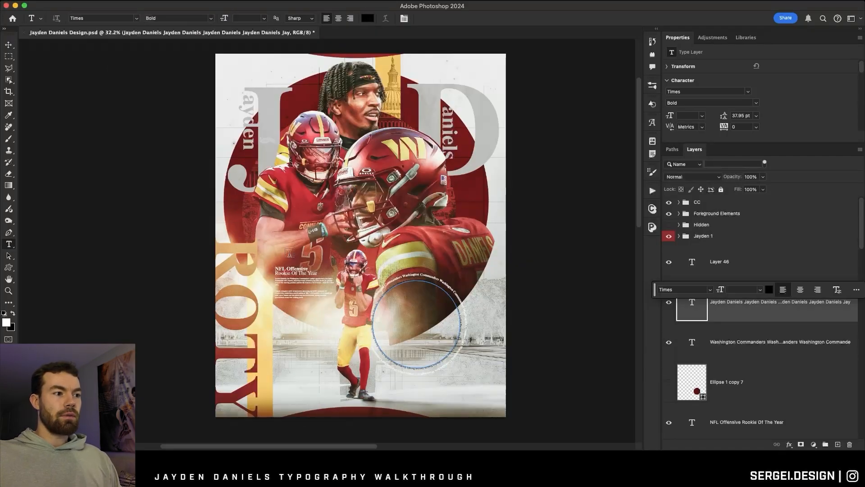
Examine both circular text rings against the full poster and select the Jayden 1 group.
left_click(781, 341)
scroll(468, 264, "right", 2)
scroll(467, 265, "down", 1)
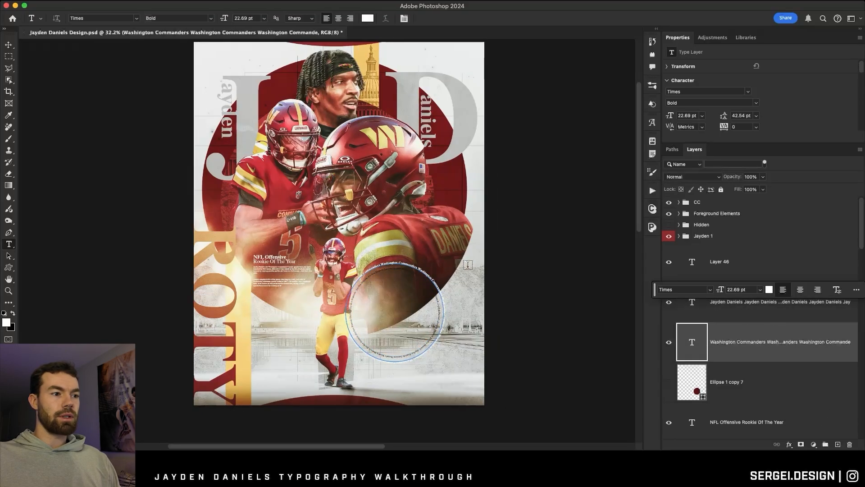
scroll(469, 265, "left", 1)
scroll(770, 295, "up", 3)
left_click(723, 256)
scroll(488, 260, "down", 2)
scroll(489, 260, "left", 1)
left_click(743, 236)
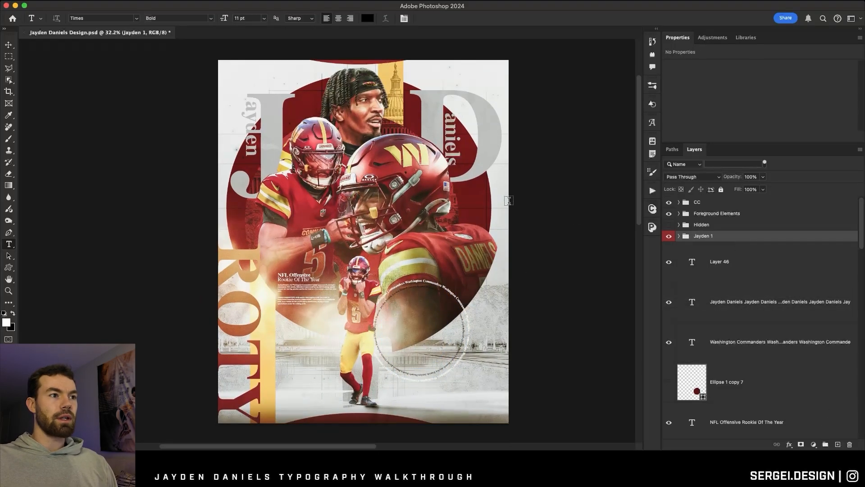
scroll(498, 196, "down", 1)
scroll(498, 196, "up", 1)
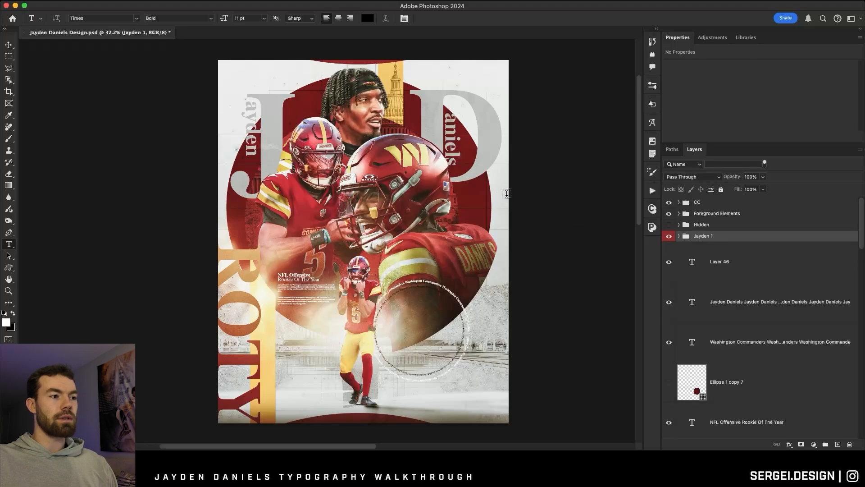
scroll(507, 193, "up", 1)
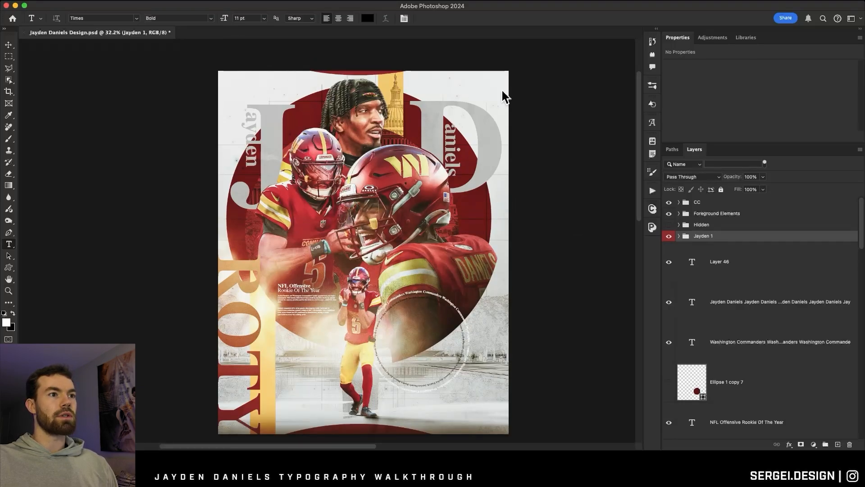
scroll(478, 91, "down", 2)
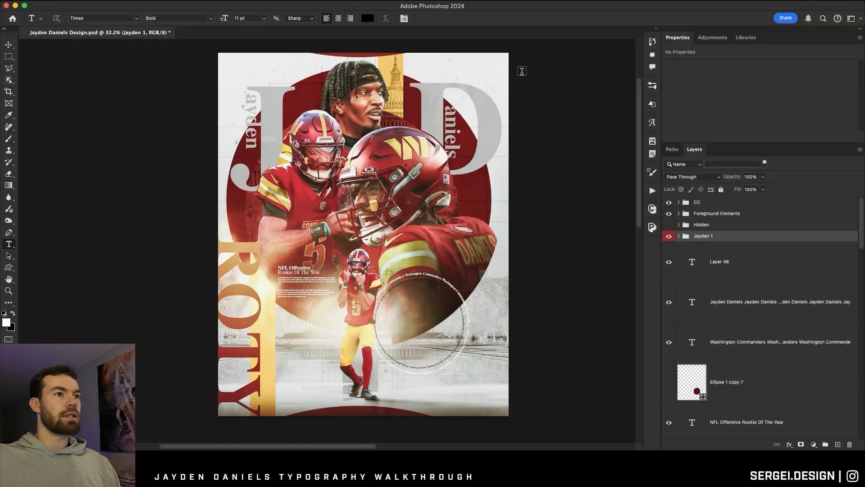
Add black Times Bold captions: Quarterback | Washington Commanders in the poster's upper-left corner, and 2023 Heisman Trophy Winner 2024 NFL Offensive Rookie Of The Year above the D.
scroll(215, 143, "up", 5)
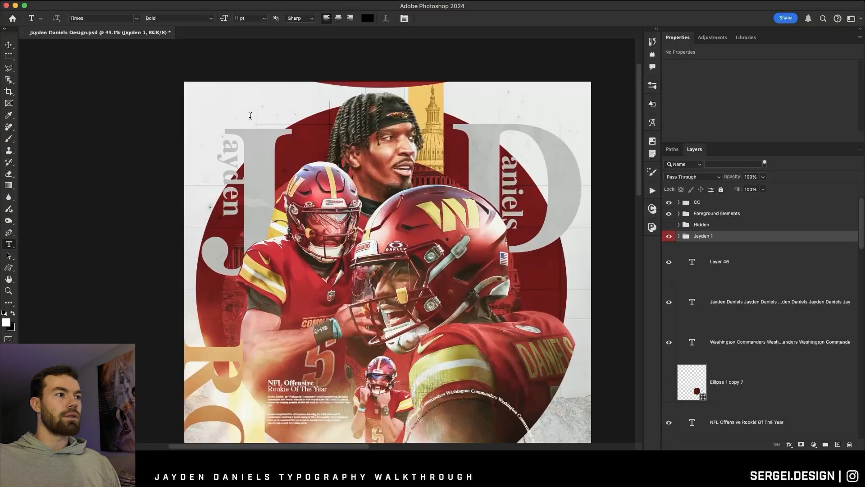
scroll(215, 145, "up", 3)
scroll(215, 145, "left", 3)
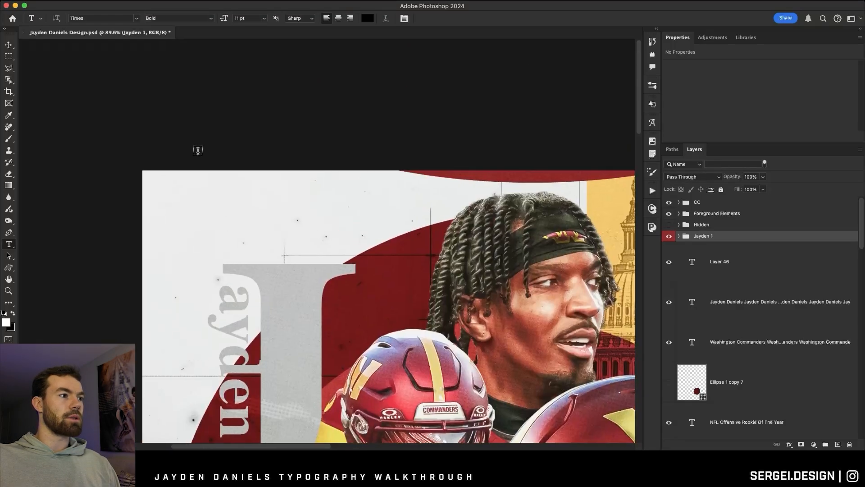
left_click(173, 198)
left_click_drag(275, 188, 285, 188)
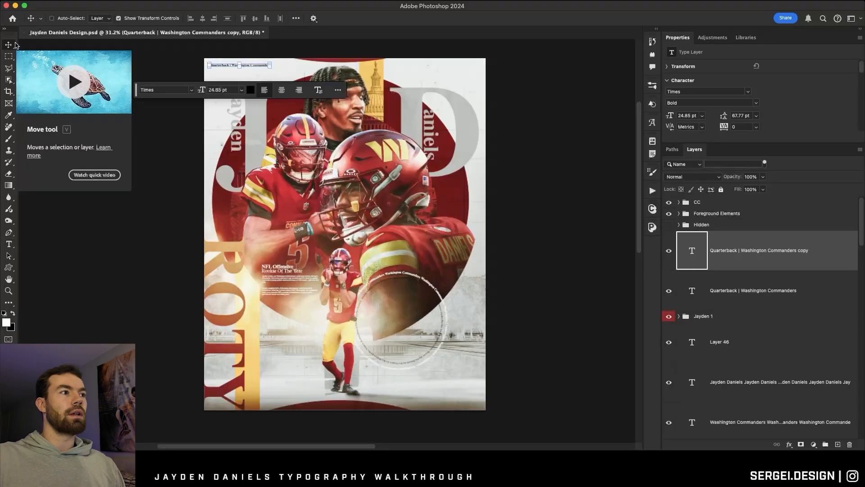
left_click_drag(239, 65, 498, 97)
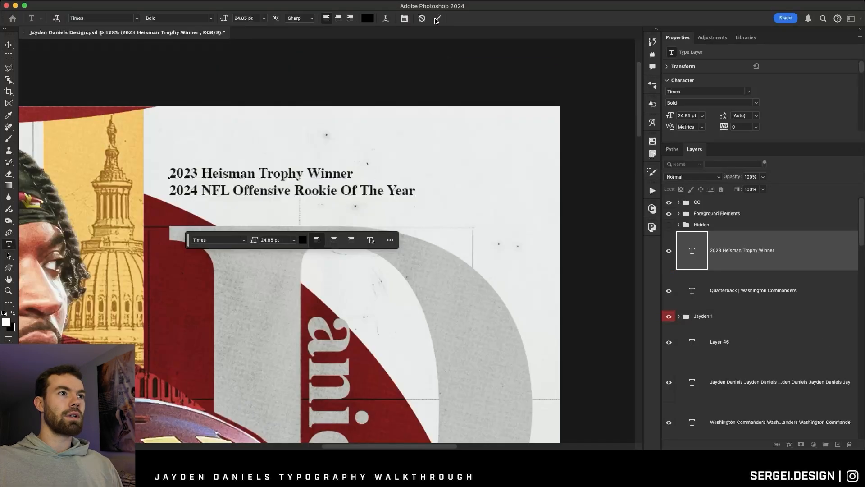
left_click(437, 19)
Rotate the Heisman Trophy caption to run vertically at 18.39 pt and place it along the poster's right edge near the upper corner.
scroll(383, 140, "down", 5)
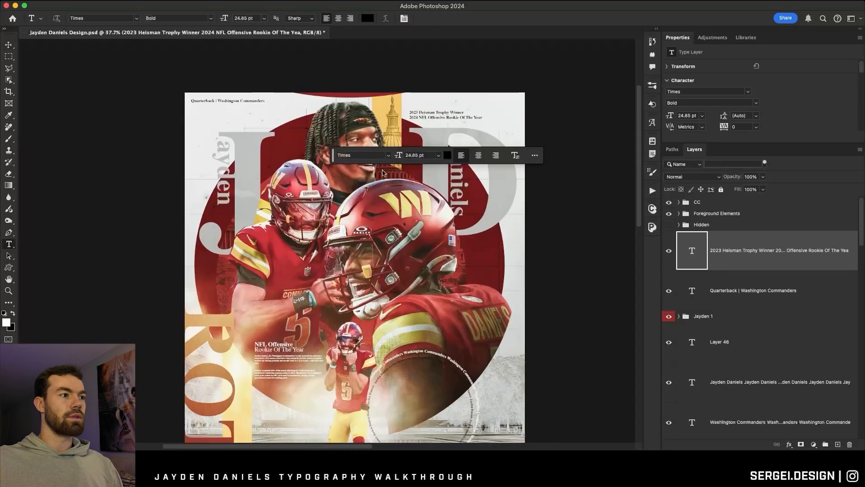
scroll(496, 88, "up", 3)
scroll(485, 90, "up", 3)
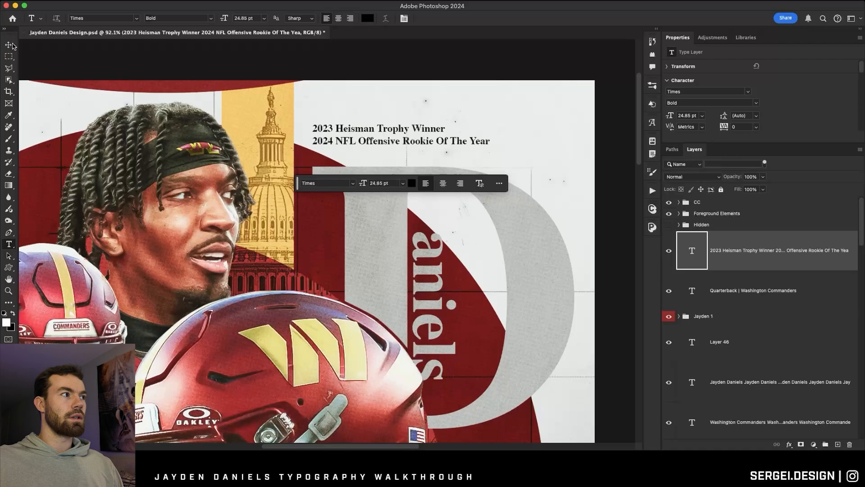
key("v")
left_click_drag(499, 131, 422, 140)
key("Return")
scroll(441, 106, "down", 3)
left_click_drag(428, 89, 473, 116)
key("Return")
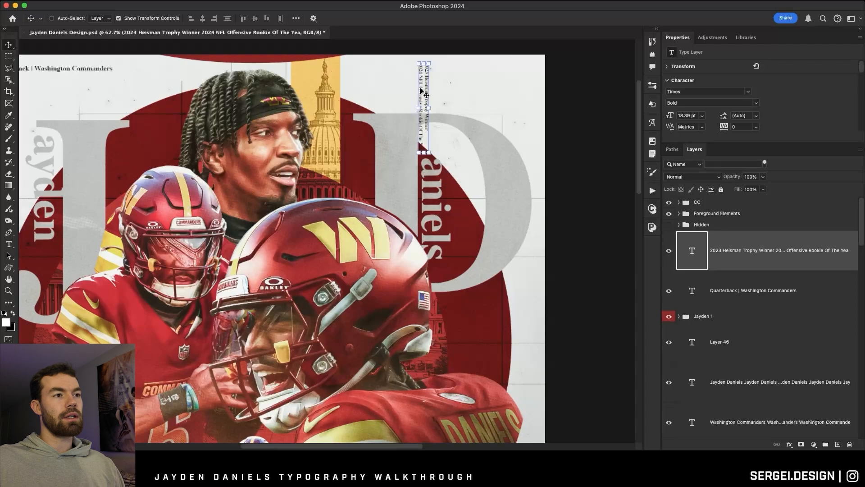
left_click_drag(420, 90, 528, 92)
Create a black Card Shadow for the J at a -140° angle and opacity 60, with path blur speed 160% and taper 86%.
left_click(8, 291)
mouse_move(284, 276)
left_mouse_down()
mouse_move(223, 278)
mouse_move(311, 280)
mouse_move(294, 281)
left_mouse_up()
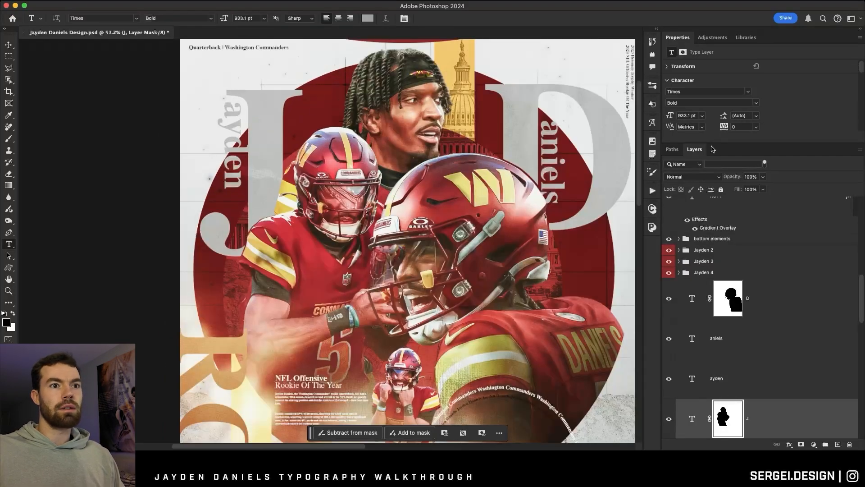
left_click(653, 209)
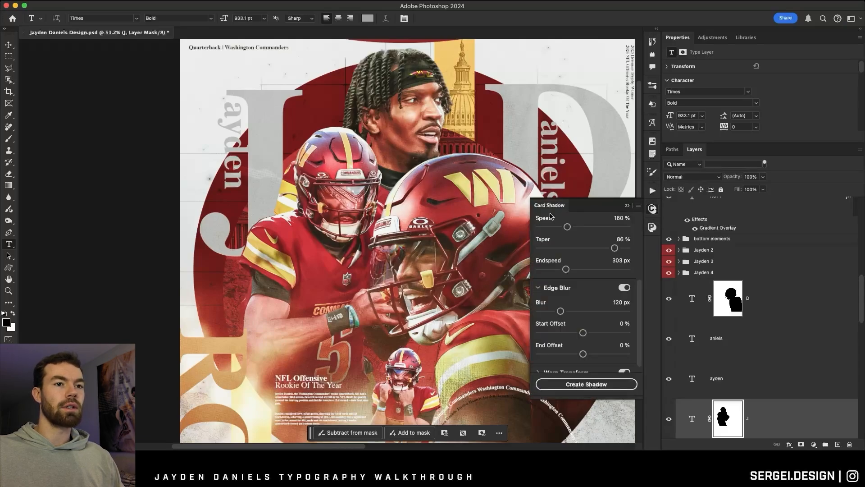
scroll(515, 217, "right", 5)
scroll(548, 350, "up", 5)
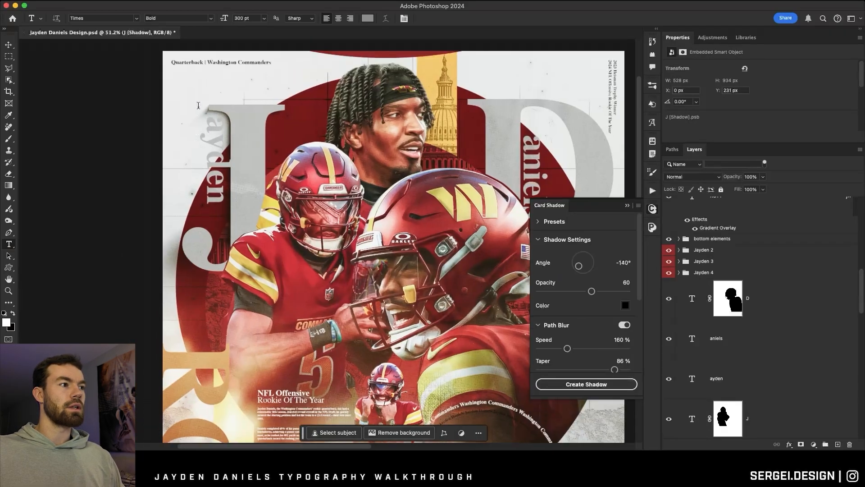
Examine the J's shadow around the vertical ayden text, comparing the artwork with the J [Shadow] layer hidden and shown.
scroll(200, 106, "up", 8)
scroll(234, 112, "down", 4)
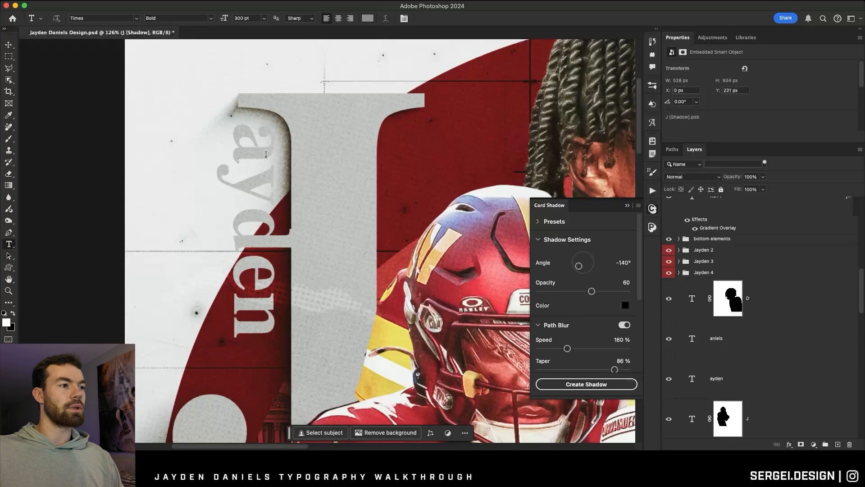
left_click(257, 227)
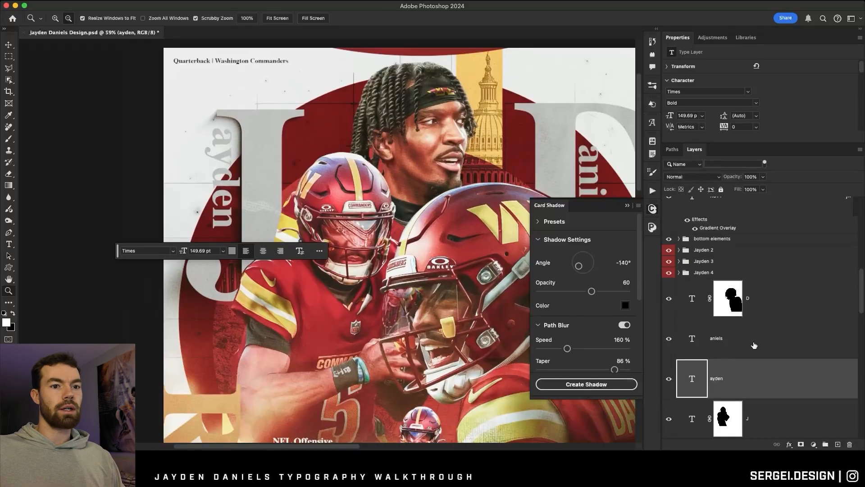
scroll(769, 374, "down", 3)
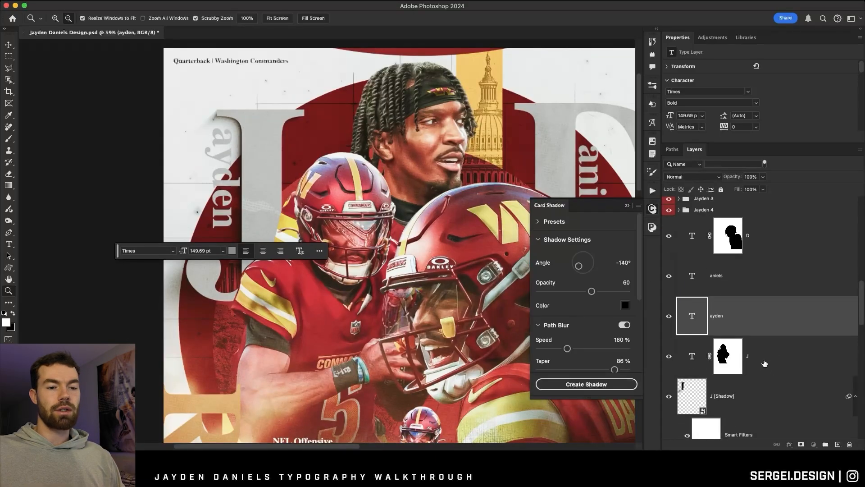
left_click(763, 362)
scroll(748, 342, "down", 3)
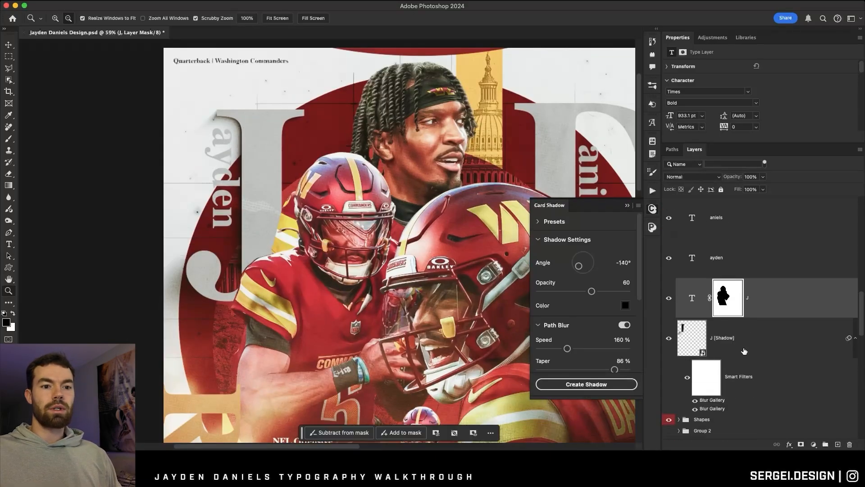
left_click(696, 320)
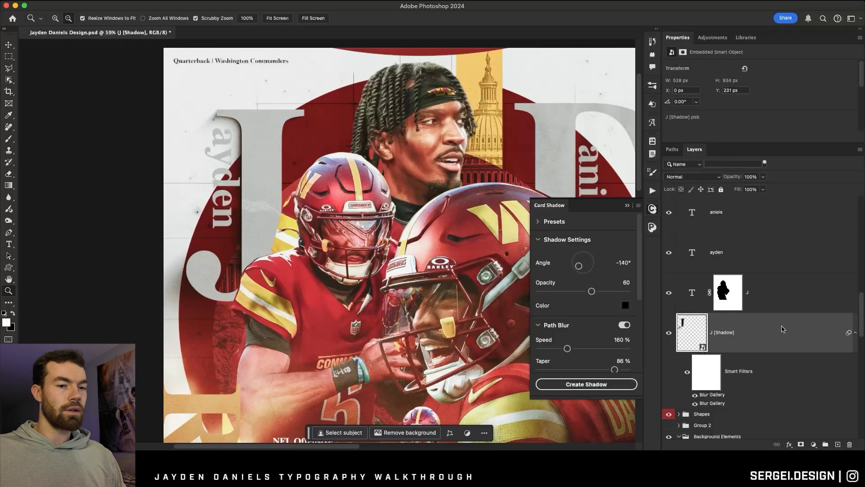
left_click(668, 333)
left_click(669, 333)
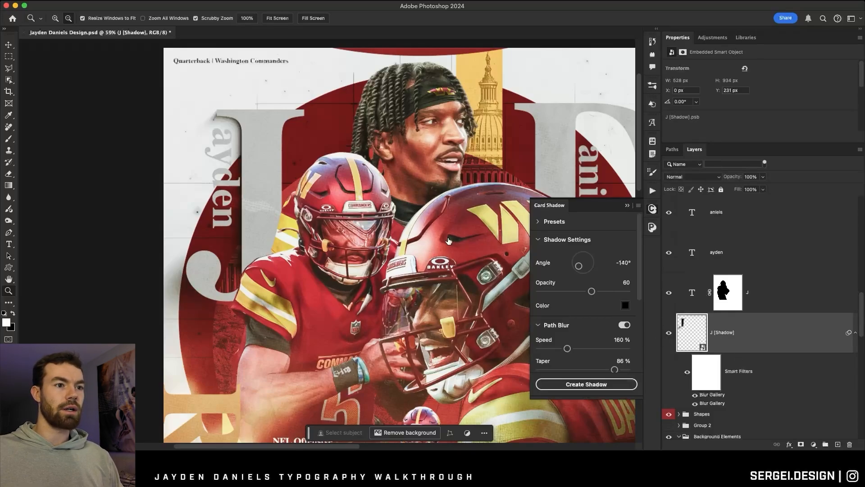
Set the path blur speed of the J's shadow to 235%.
scroll(580, 280, "down", 3)
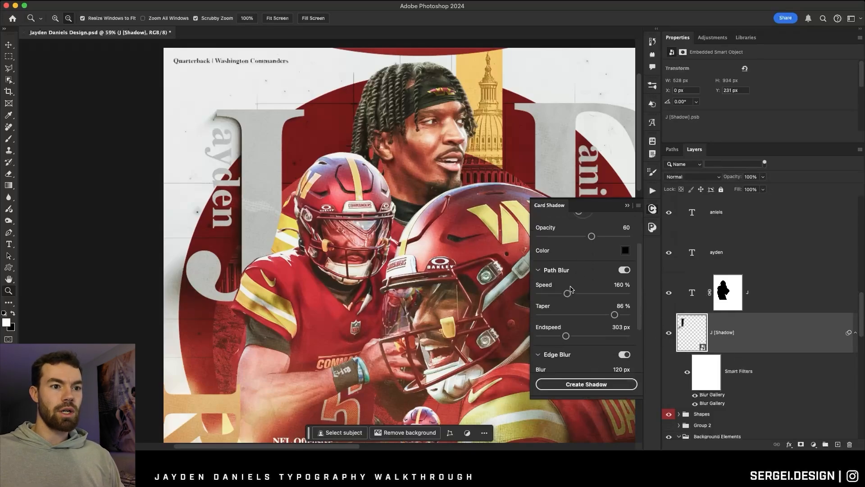
scroll(567, 289, "down", 1)
left_click_drag(567, 273, 581, 274)
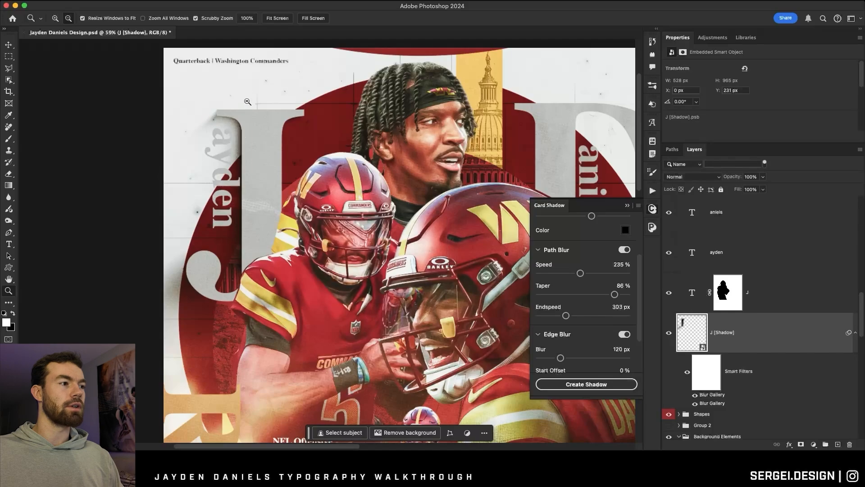
Create a Card Shadow for the D with opacity 90, path blur speed 93% and taper 96%.
left_click_drag(580, 273, 617, 294)
scroll(581, 291, "up", 3)
left_click(209, 175, "alt")
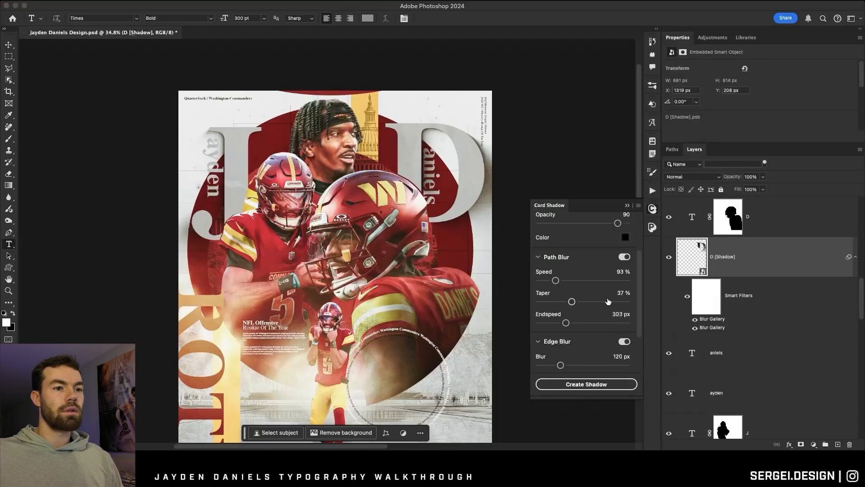
left_click_drag(609, 302, 624, 303)
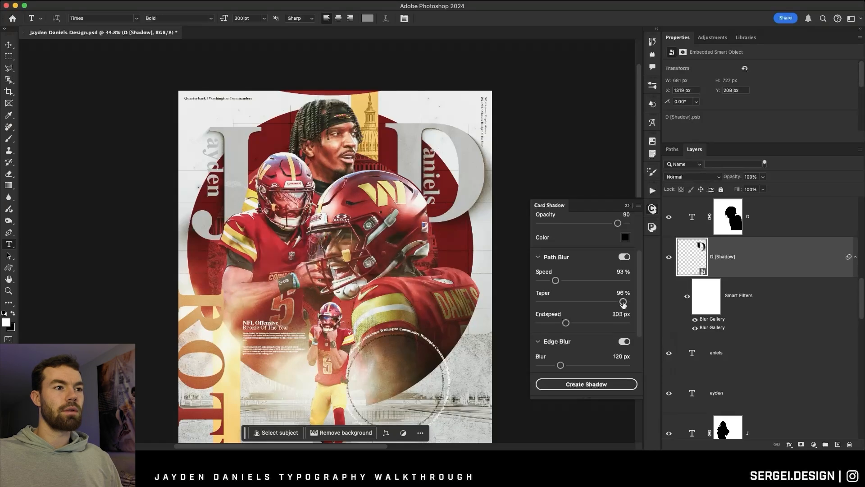
left_click_drag(356, 209, 373, 225)
Change the text color of the large J to white (RGB 255, 255, 255).
left_click(8, 244)
left_click(219, 113)
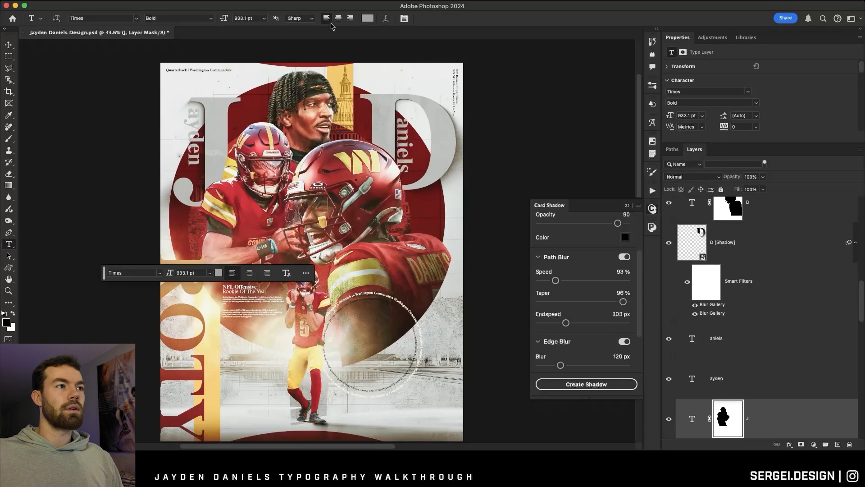
left_click(368, 18)
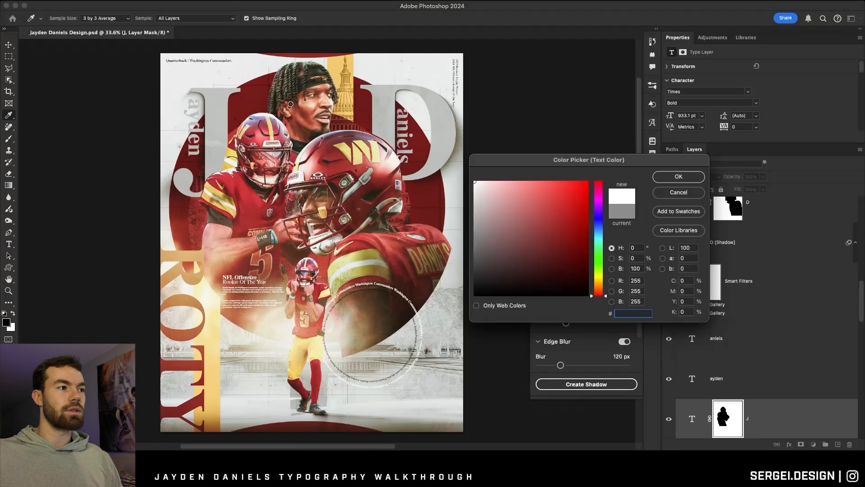
left_click(683, 176)
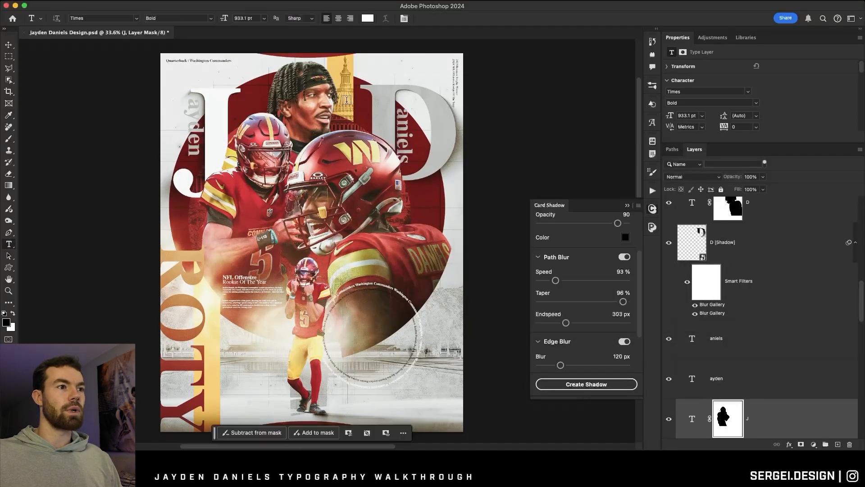
Recolor the large D initial with the hex color ffffff.
left_click(380, 95)
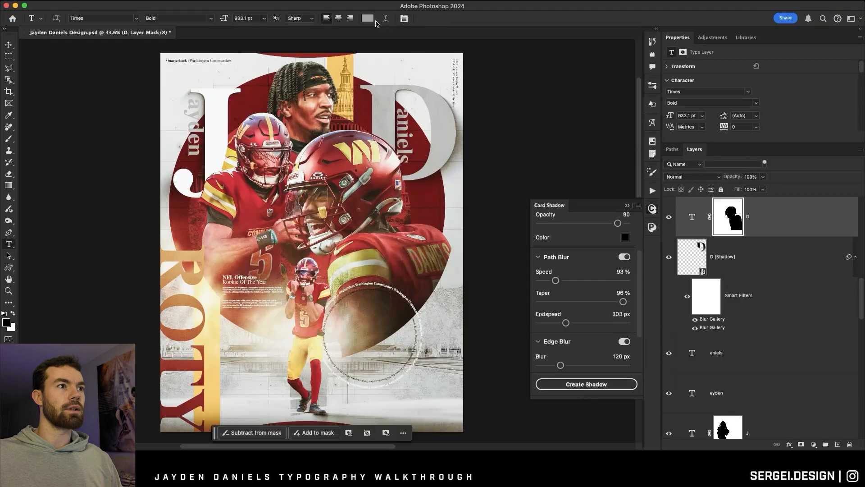
left_click(368, 18)
type("ffffff")
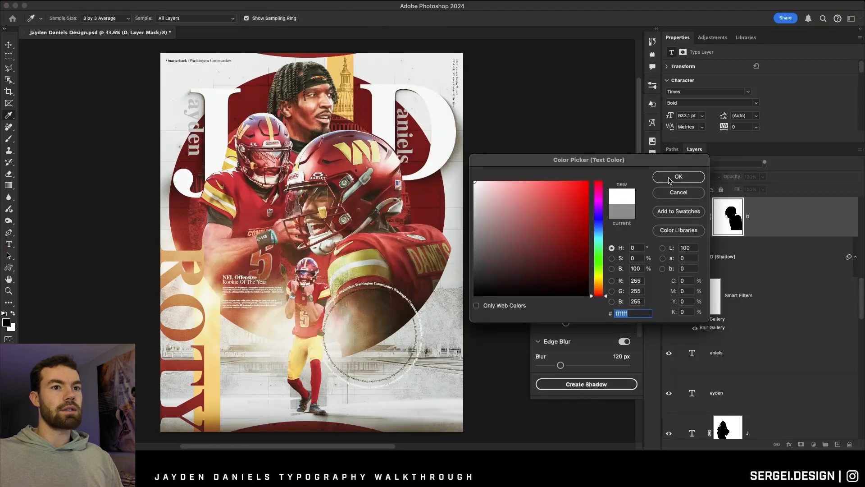
left_click(670, 180)
scroll(416, 141, "down", 3)
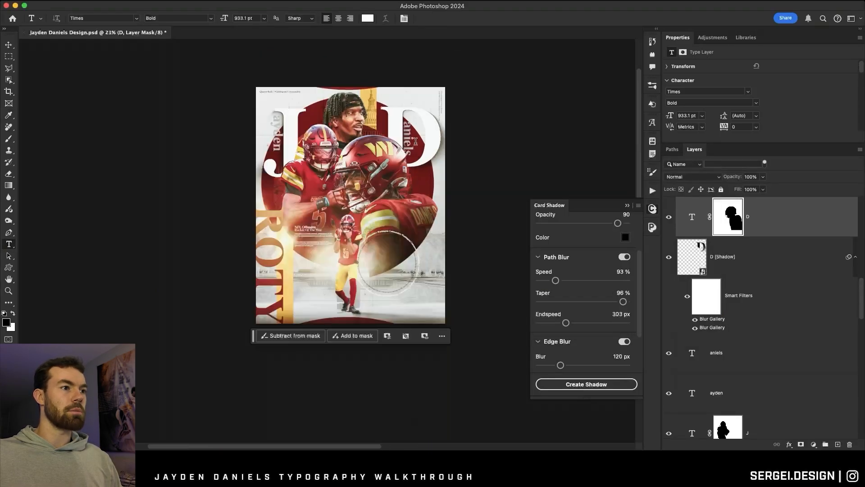
Change the vertical aniels text inside the D to white.
scroll(415, 141, "up", 3)
scroll(415, 141, "down", 3)
left_click(420, 141, "super")
scroll(422, 142, "up", 8)
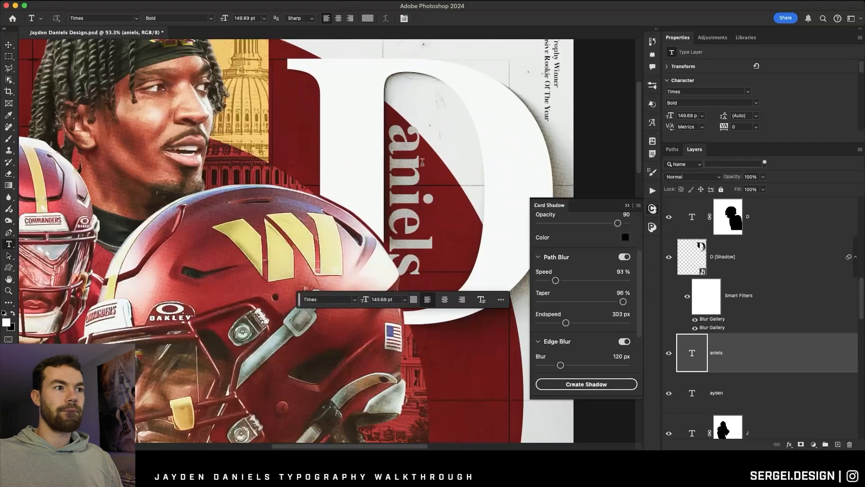
left_click(370, 18)
left_click(496, 170)
left_click(673, 171)
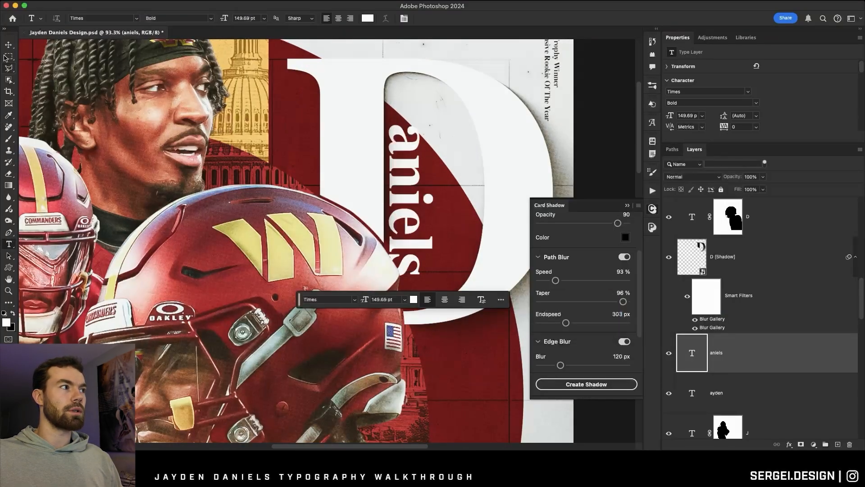
Start a free transform on the vertical aniels text inside the D.
key("super+t")
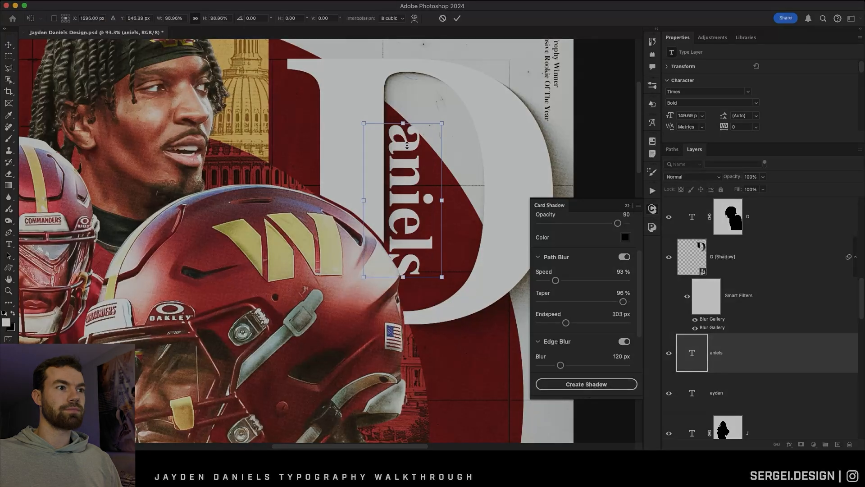